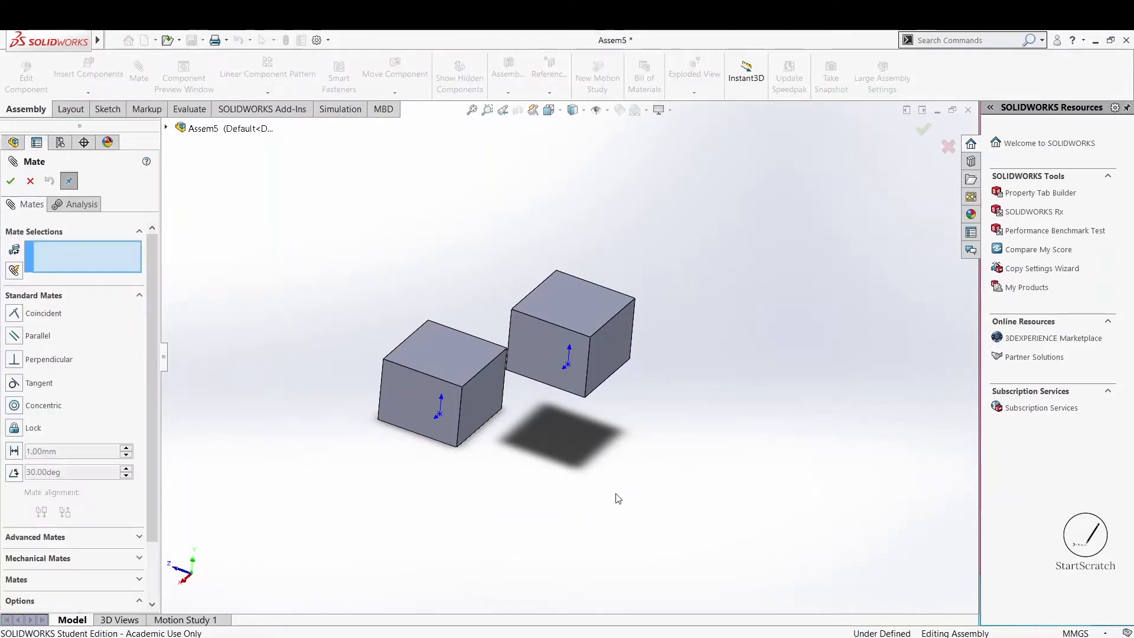
Add a Perpendicular mate between the upper block's bottom face and the lower block's side face nearest the upper block
{"action": "middle_click_drag", "start_coordinate": [562, 502], "coordinate": [578, 357]}
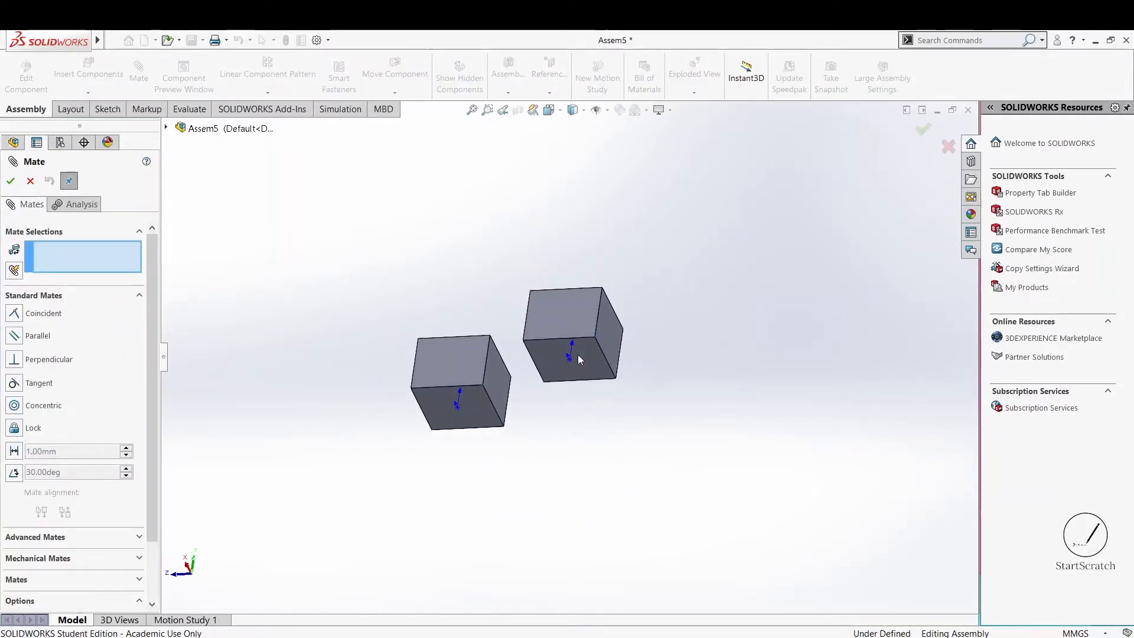
{"action": "left_click", "coordinate": [581, 354]}
{"action": "middle_click_drag", "start_coordinate": [706, 345], "coordinate": [672, 427]}
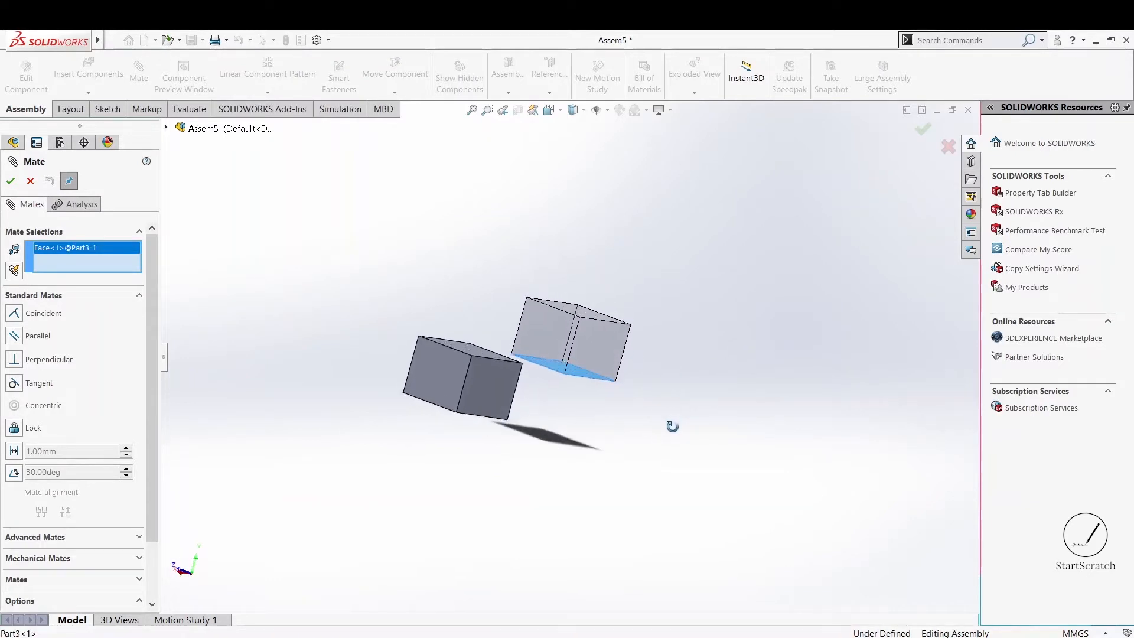
{"action": "left_click", "coordinate": [498, 389]}
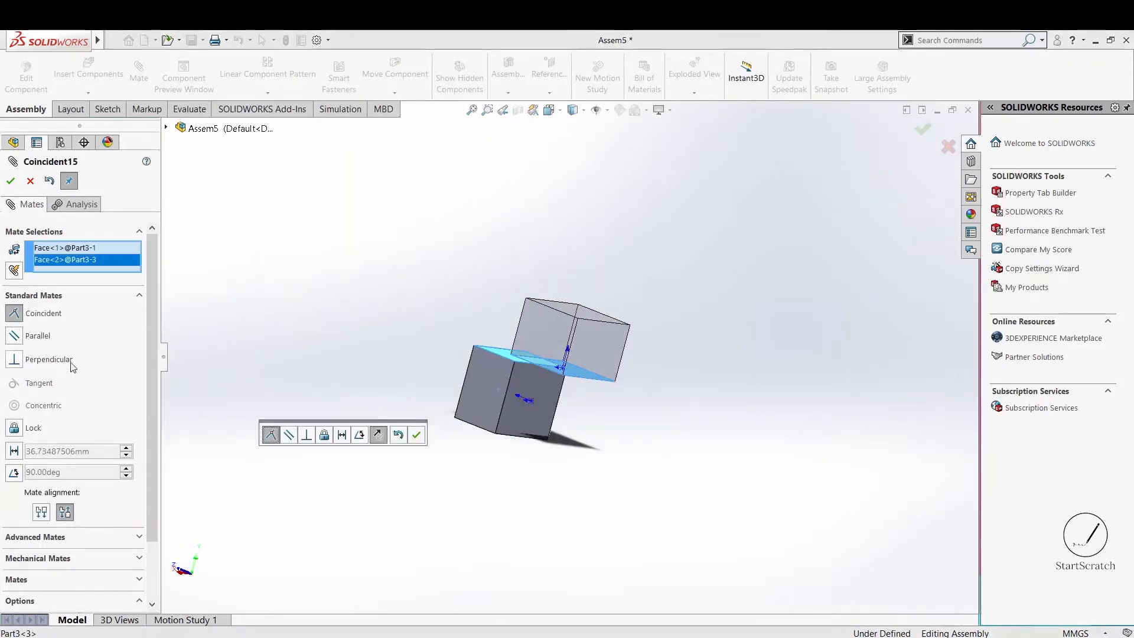
{"action": "left_click", "coordinate": [14, 361]}
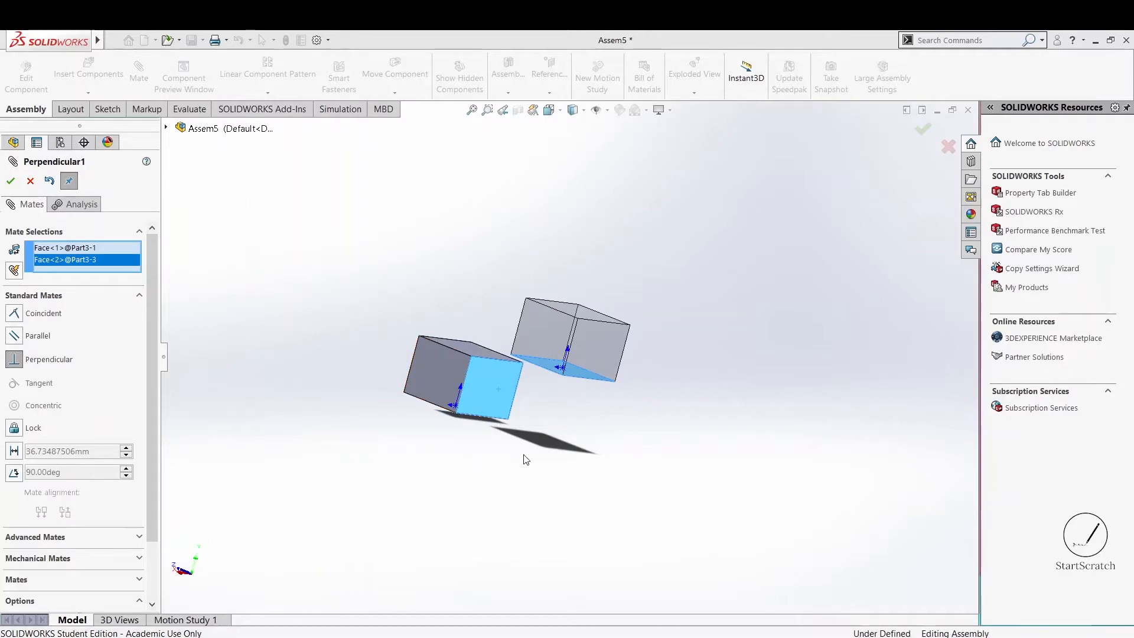
{"action": "middle_click_drag", "start_coordinate": [526, 460], "coordinate": [536, 529]}
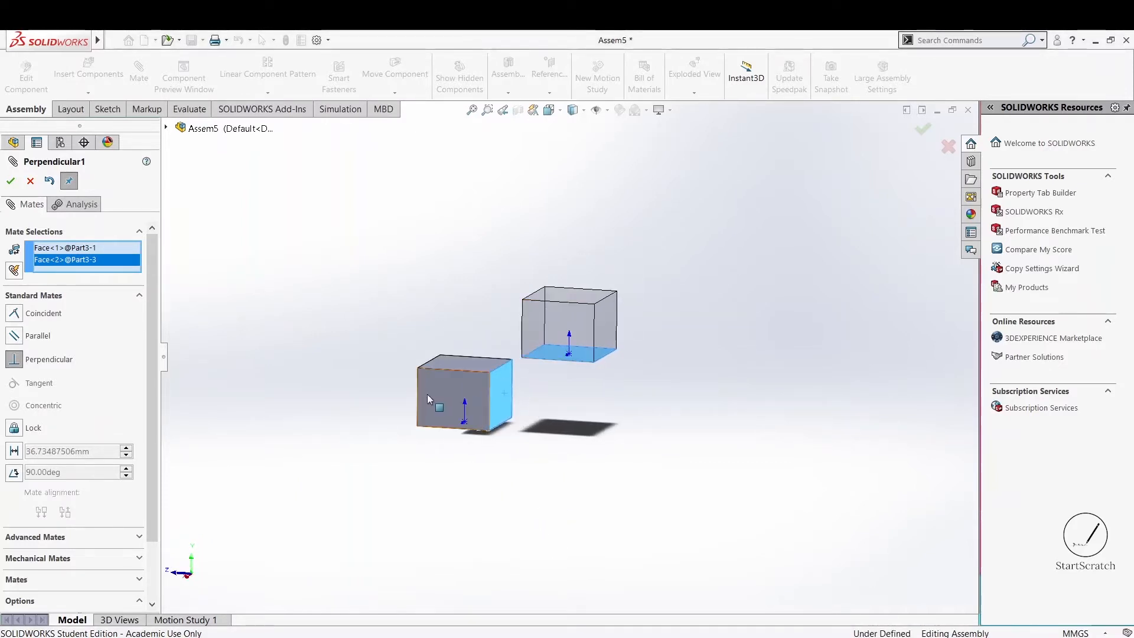
{"action": "left_click", "coordinate": [11, 181]}
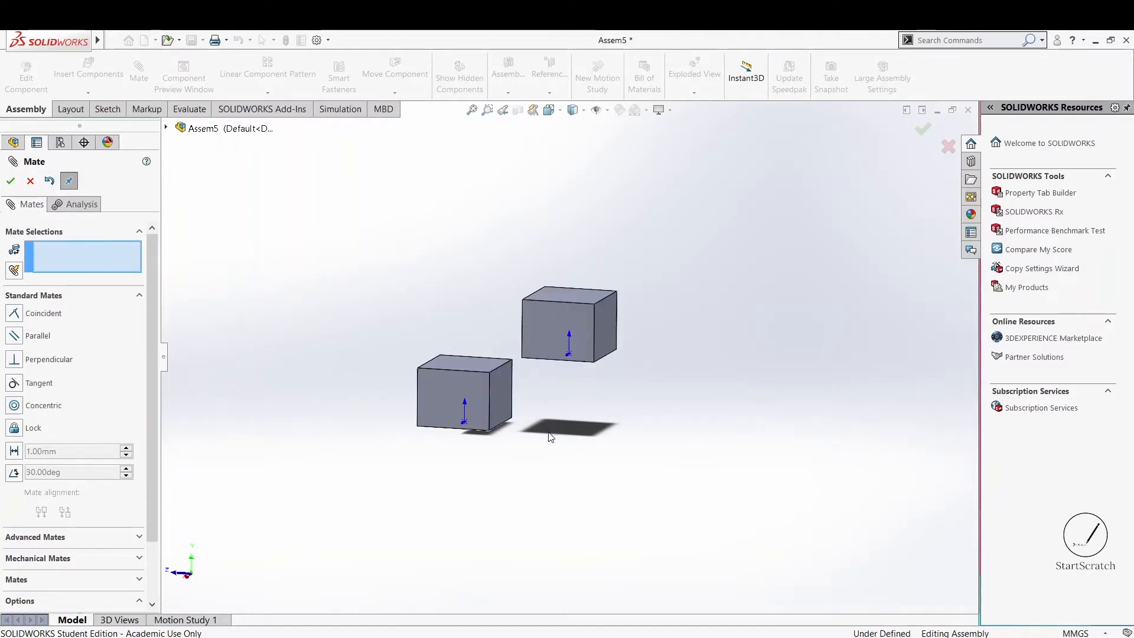
Add a Coincident mate between the upper block's near bottom edge and the lower block's facing top edge
{"action": "middle_click_drag", "start_coordinate": [550, 437], "coordinate": [606, 477]}
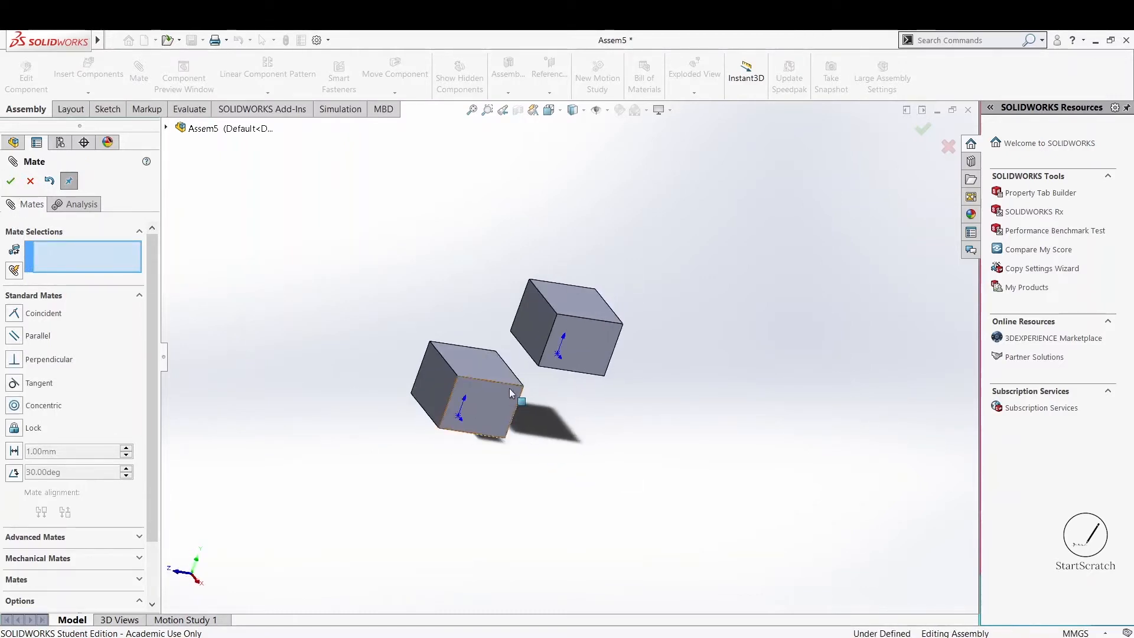
{"action": "scroll", "coordinate": [519, 356], "scroll_direction": "down", "scroll_amount": 4}
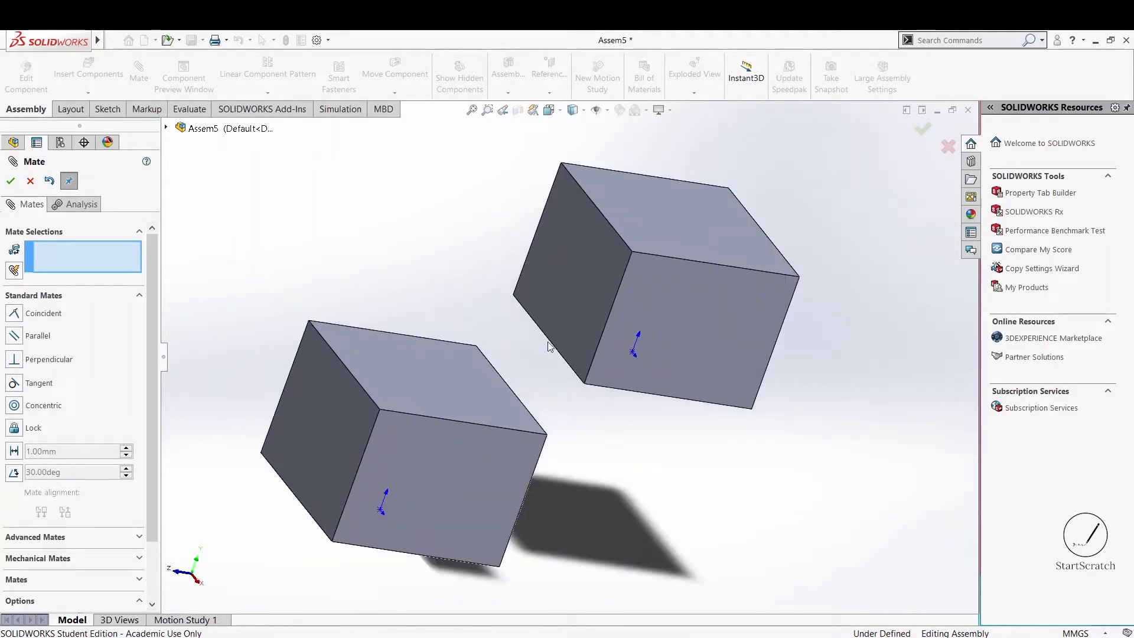
{"action": "left_click", "coordinate": [554, 353]}
{"action": "middle_click_drag", "start_coordinate": [582, 398], "coordinate": [507, 404]}
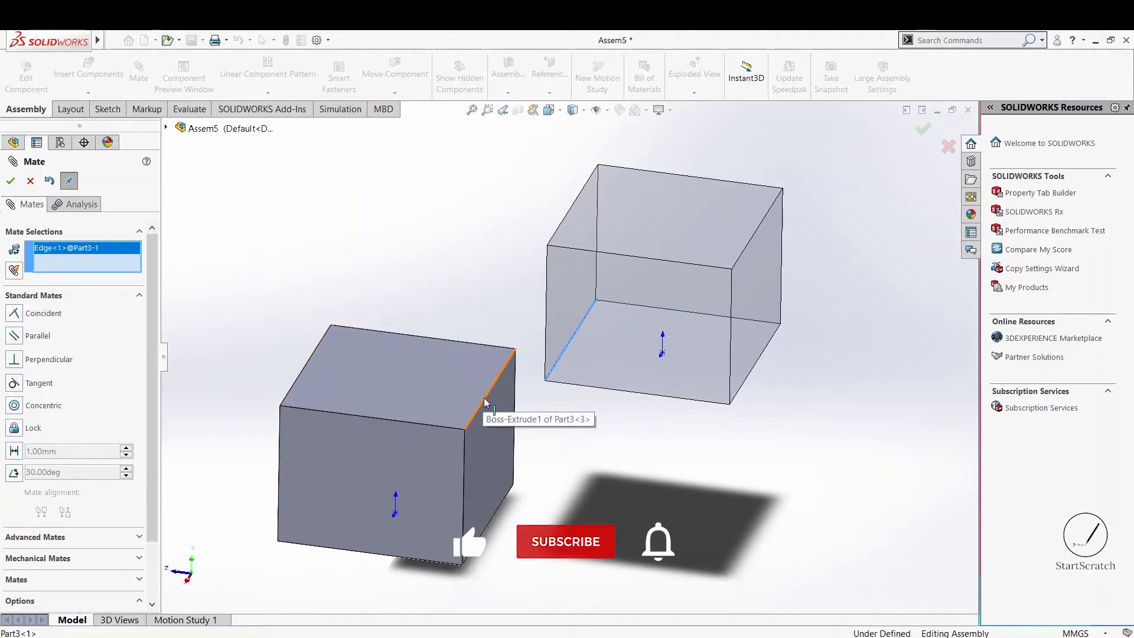
{"action": "left_click", "coordinate": [483, 398]}
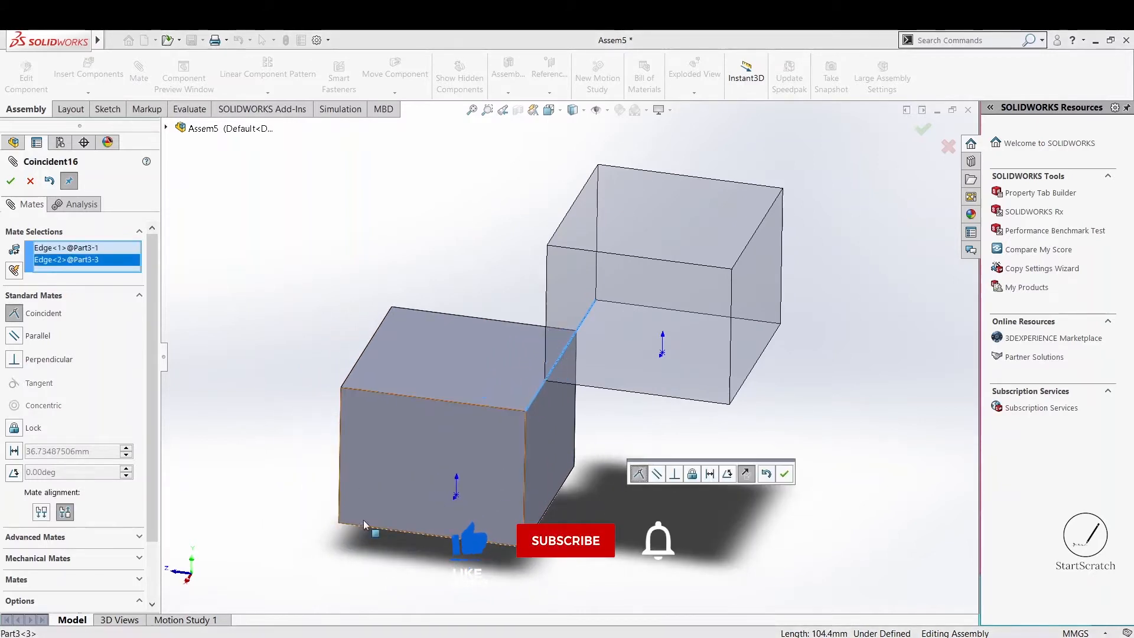
{"action": "scroll", "coordinate": [364, 520], "scroll_direction": "up", "scroll_amount": 2}
{"action": "middle_click_drag", "start_coordinate": [813, 395], "coordinate": [266, 313]}
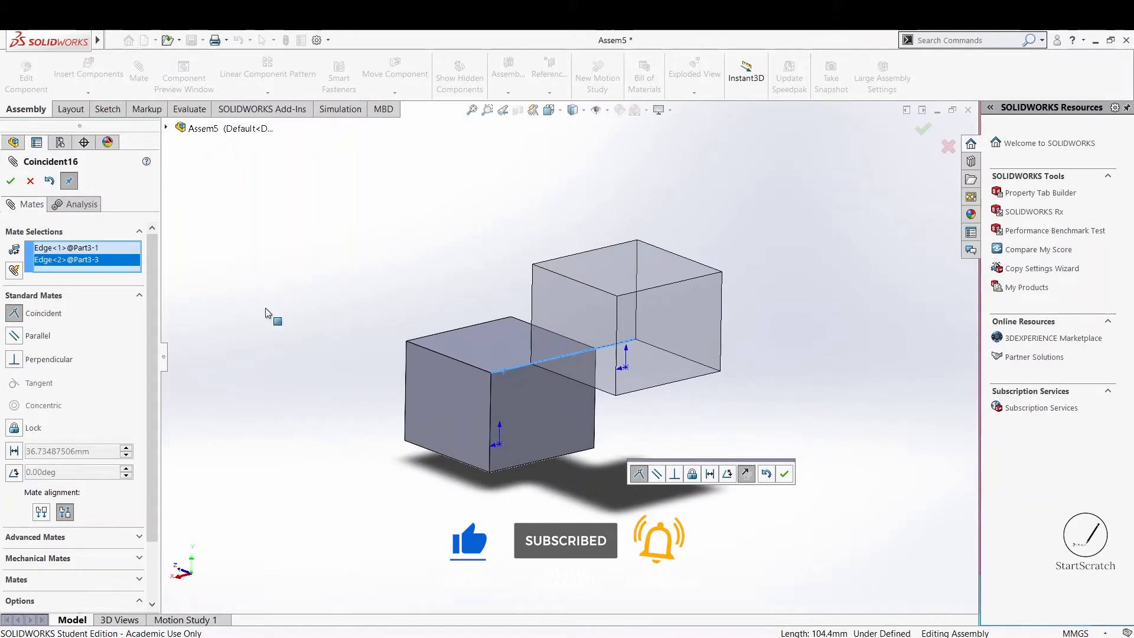
{"action": "left_click", "coordinate": [14, 186]}
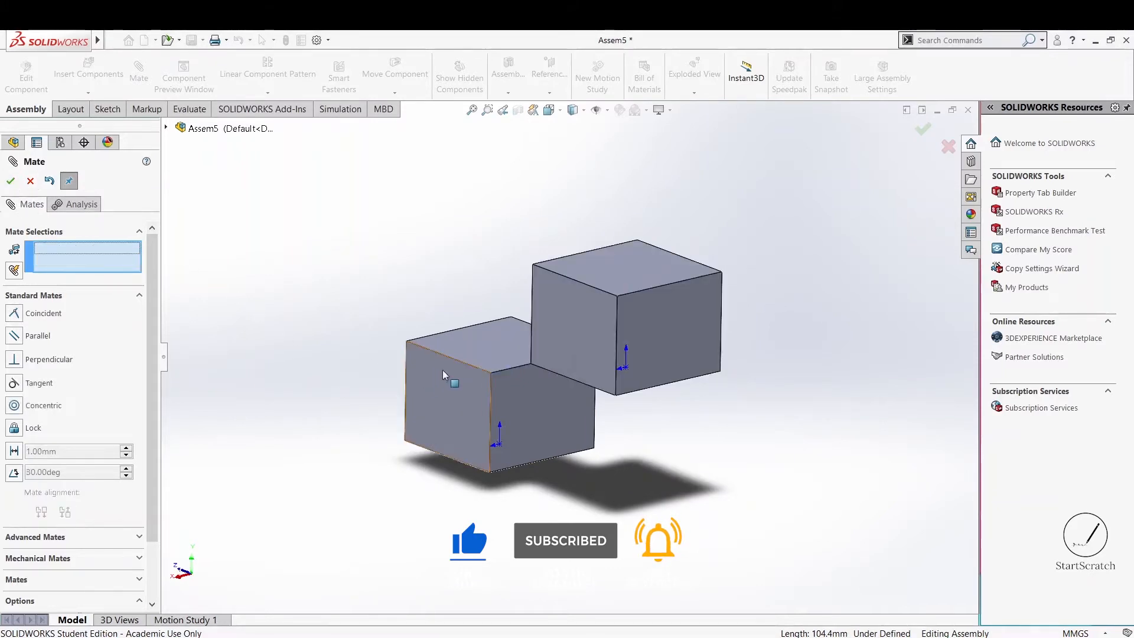
Mate the lower block's adjacent top edge coincident with the upper block's parallel bottom edge, and finish mating
{"action": "left_click", "coordinate": [455, 360]}
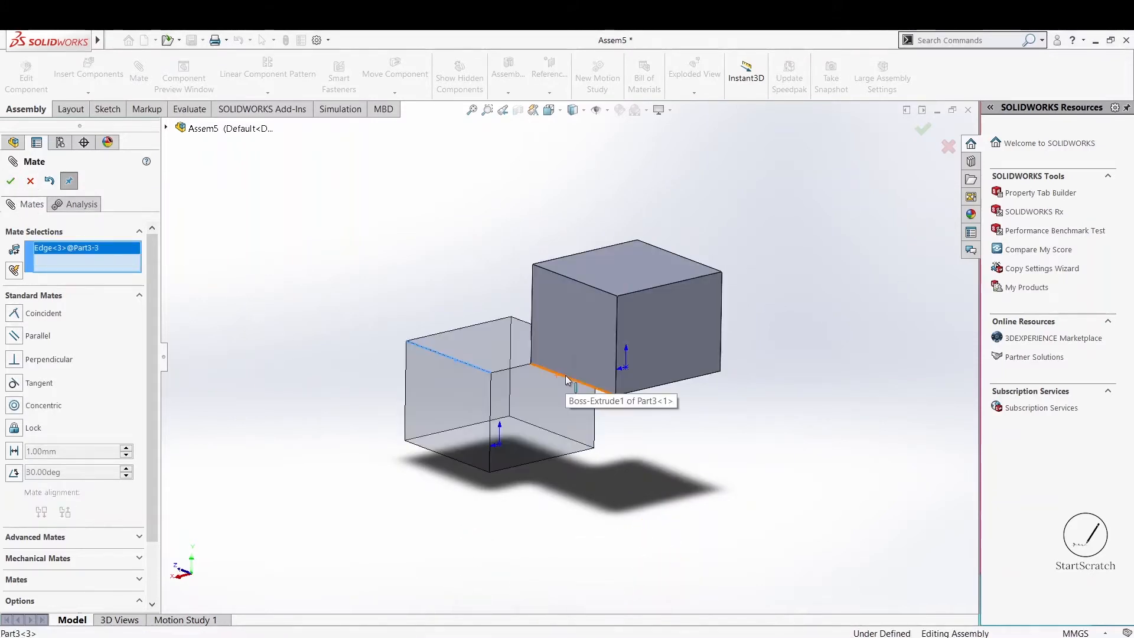
{"action": "left_click", "coordinate": [566, 375]}
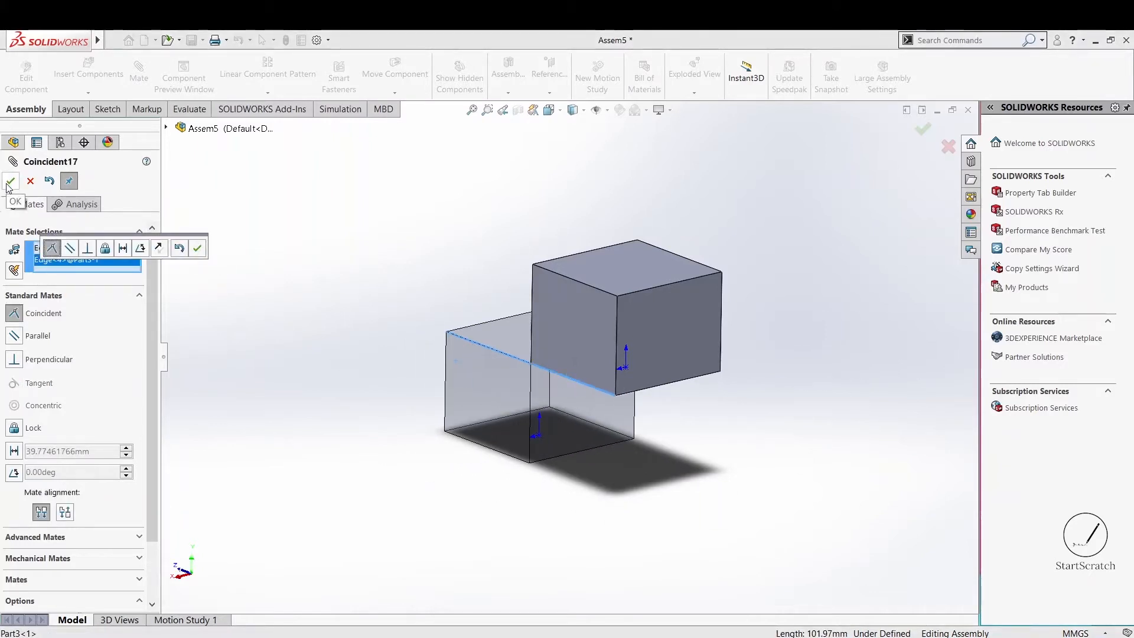
{"action": "left_click", "coordinate": [8, 185]}
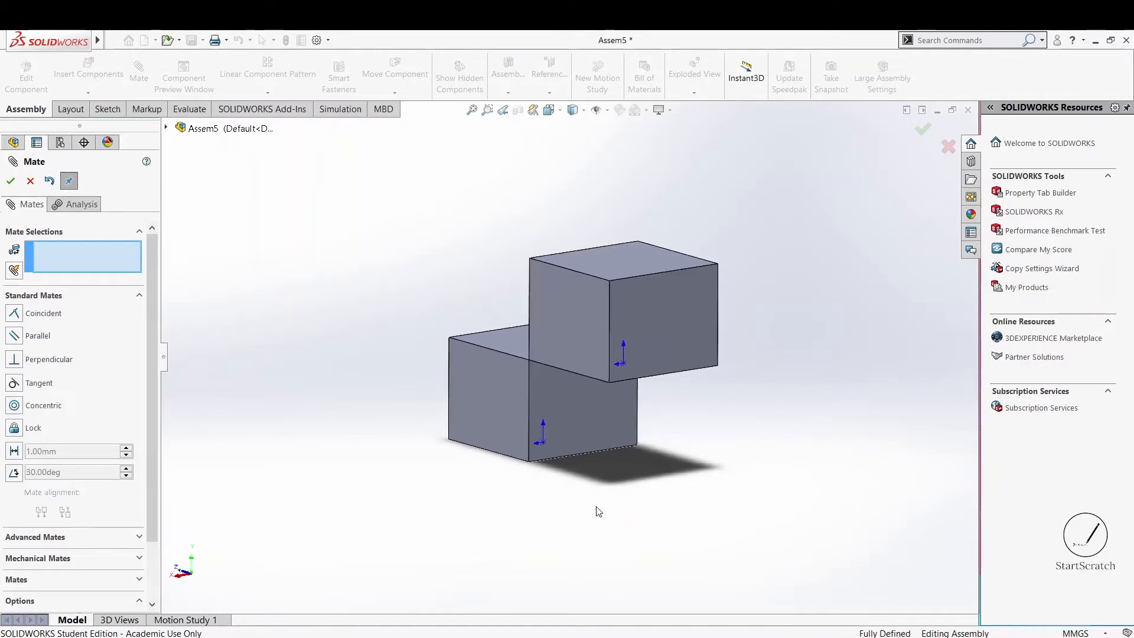
{"action": "middle_click_drag", "start_coordinate": [599, 511], "coordinate": [697, 522]}
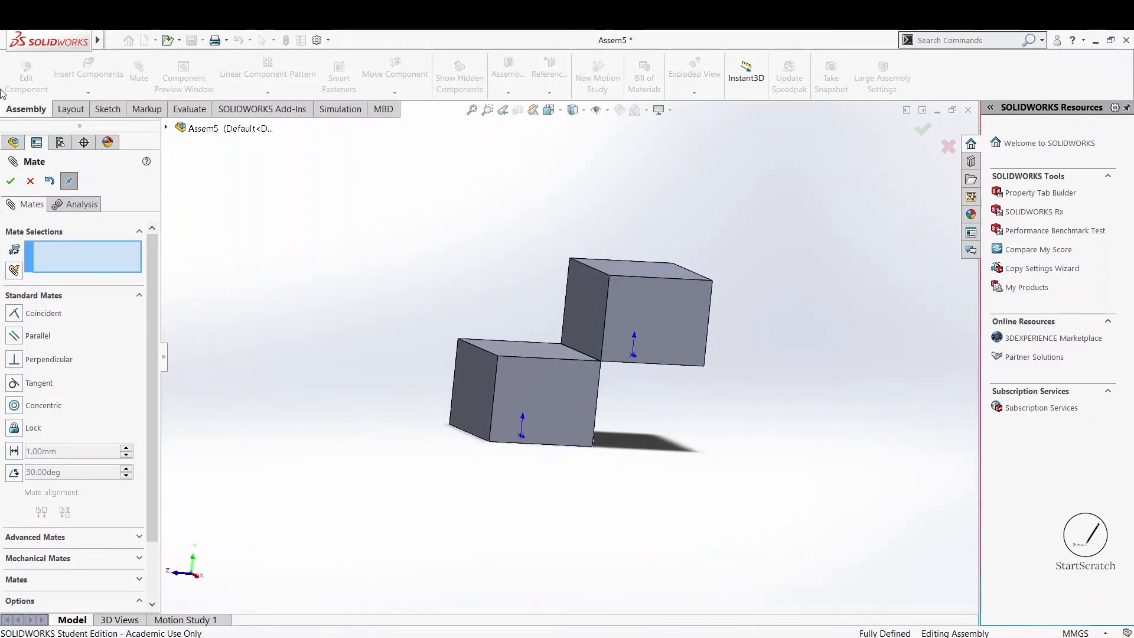
{"action": "left_click", "coordinate": [31, 180]}
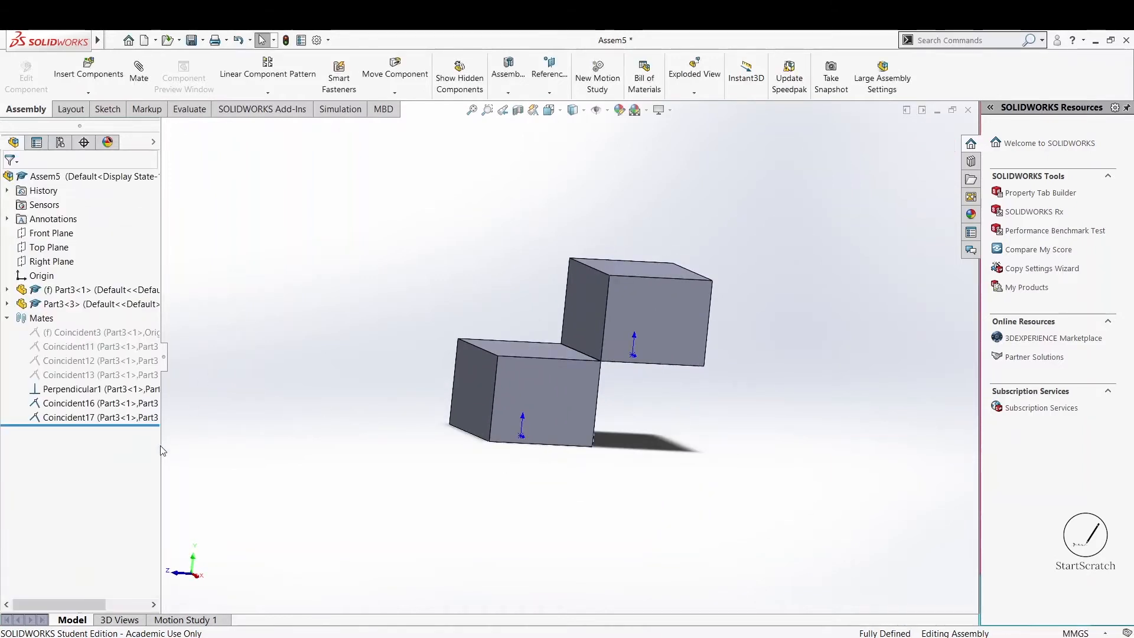
Suppress the Coincident16 and Coincident17 mates, leaving Perpendicular1 active
{"action": "left_click", "coordinate": [108, 388]}
{"action": "left_click", "coordinate": [109, 404]}
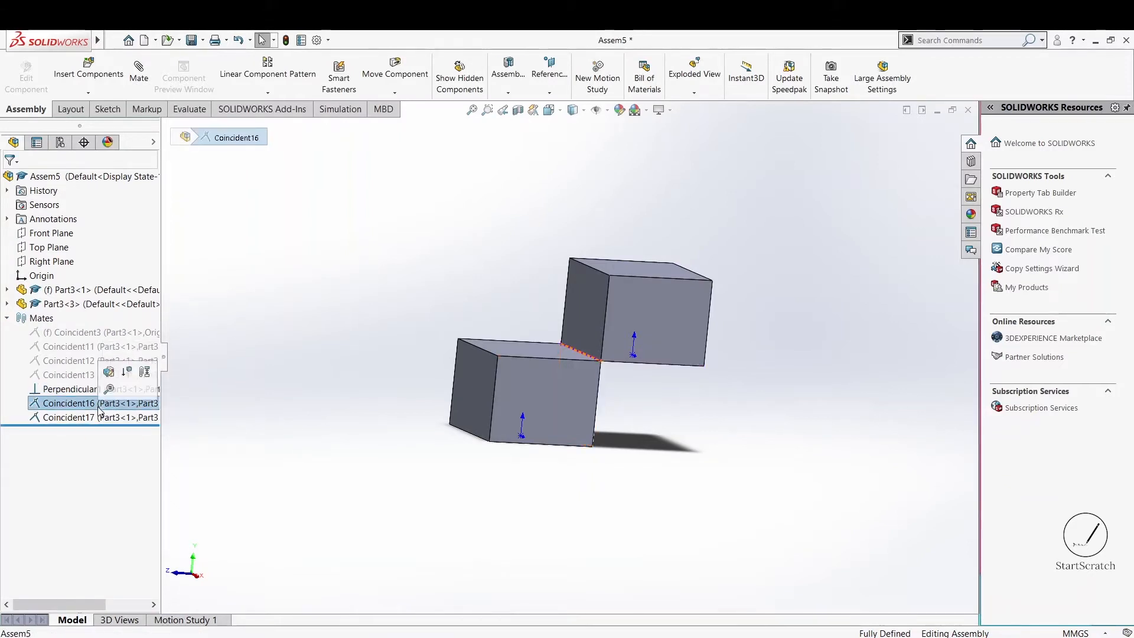
{"action": "left_click", "coordinate": [127, 371]}
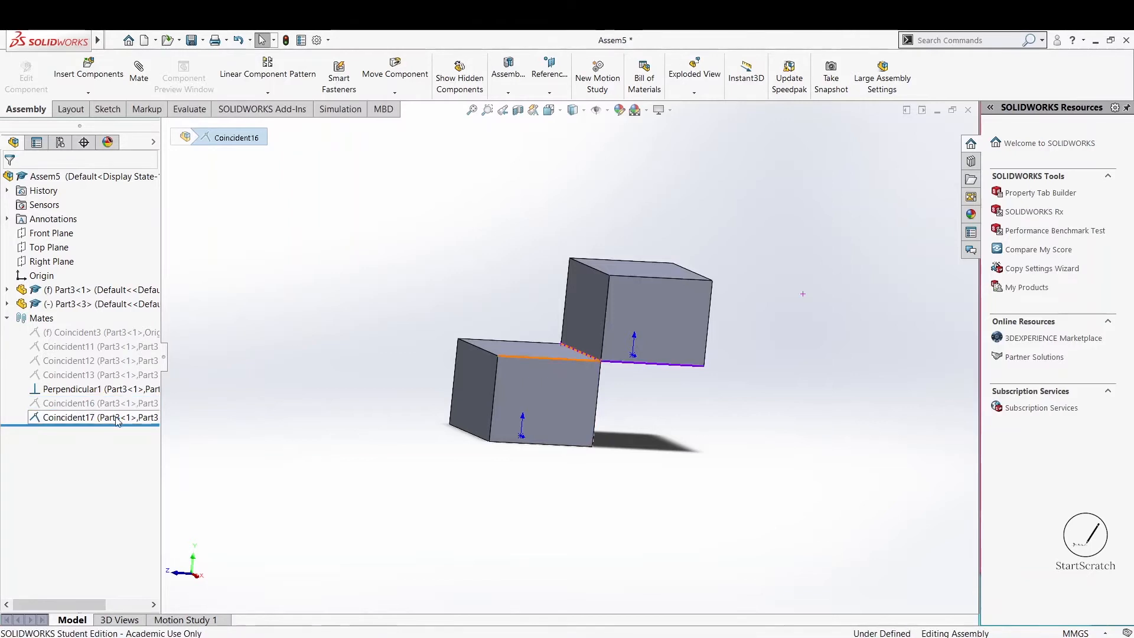
{"action": "left_click", "coordinate": [117, 419]}
{"action": "left_click", "coordinate": [144, 384]}
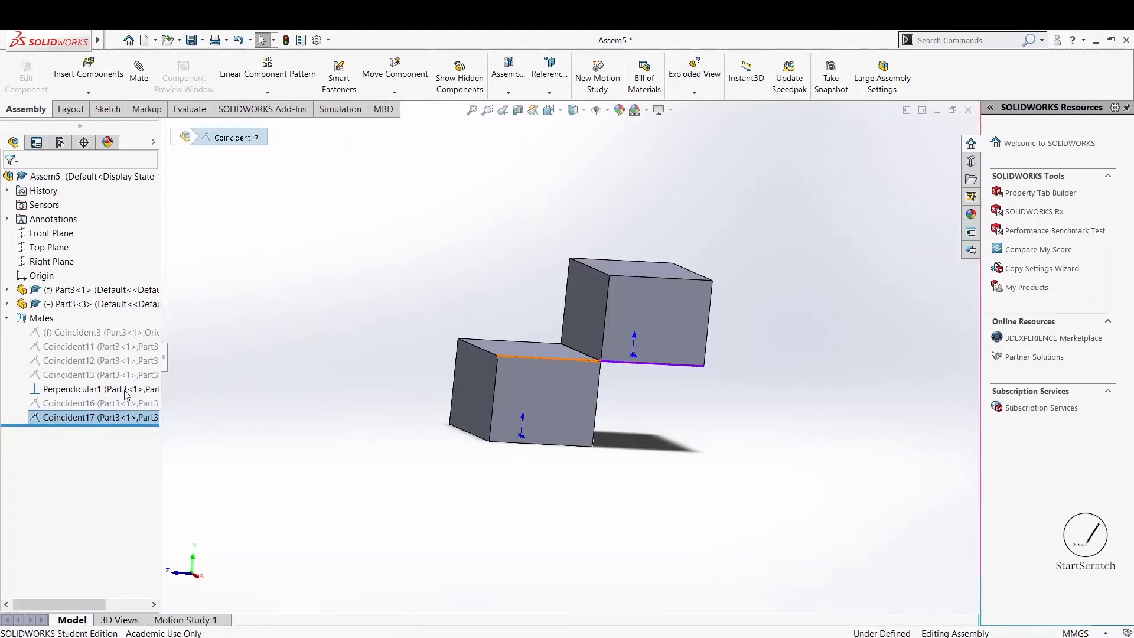
Highlight the Perpendicular1 mate and move the lower block away from the upper one to test its remaining freedom
{"action": "left_click", "coordinate": [140, 389]}
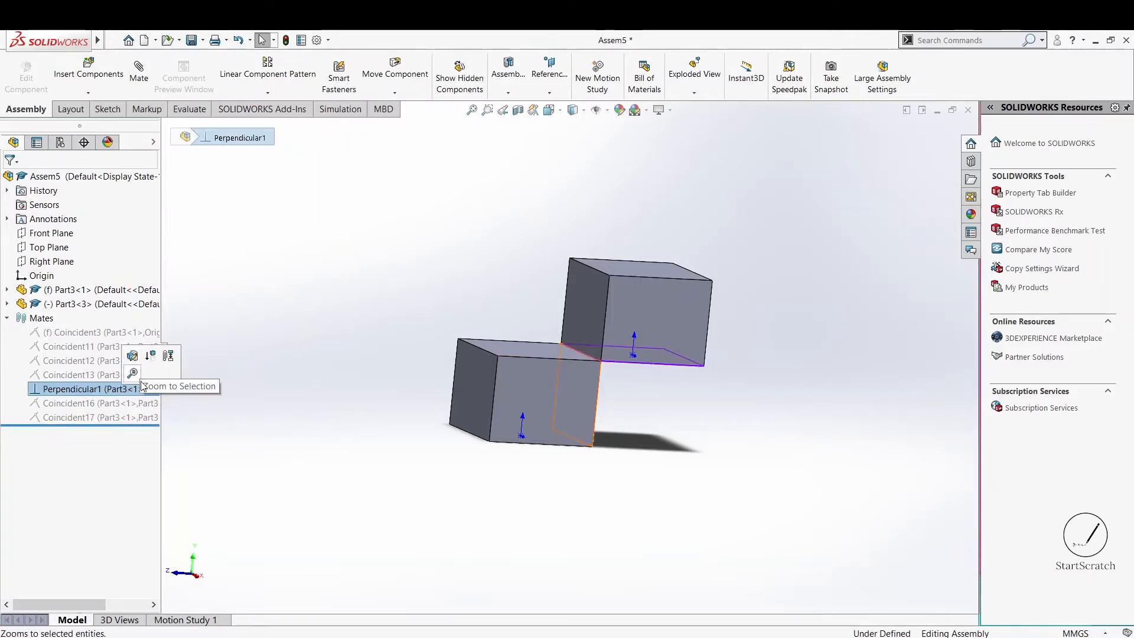
{"action": "left_click", "coordinate": [240, 381]}
{"action": "mouse_move", "coordinate": [315, 402]}
{"action": "middle_mouse_down"}
{"action": "mouse_move", "coordinate": [314, 330]}
{"action": "mouse_move", "coordinate": [271, 420]}
{"action": "mouse_move", "coordinate": [327, 402]}
{"action": "middle_mouse_up"}
{"action": "left_click_drag", "start_coordinate": [558, 371], "coordinate": [544, 407]}
{"action": "left_click", "coordinate": [620, 408]}
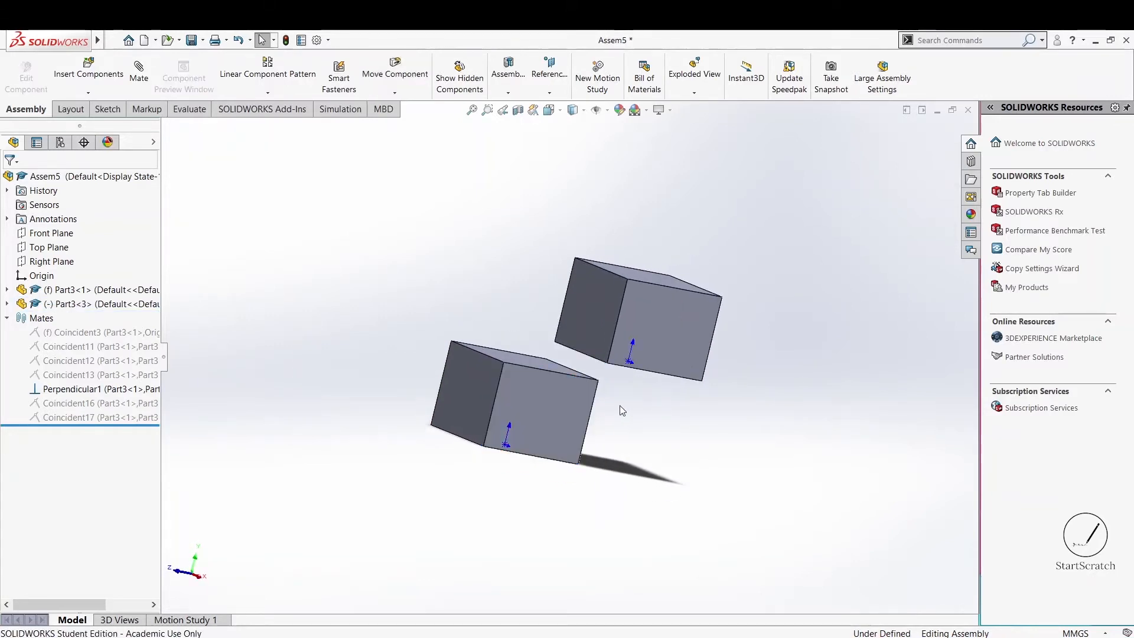
Unsuppress the Coincident16 mate and change it to a Distance mate of 50 mm between the two block edges
{"action": "left_click", "coordinate": [136, 403]}
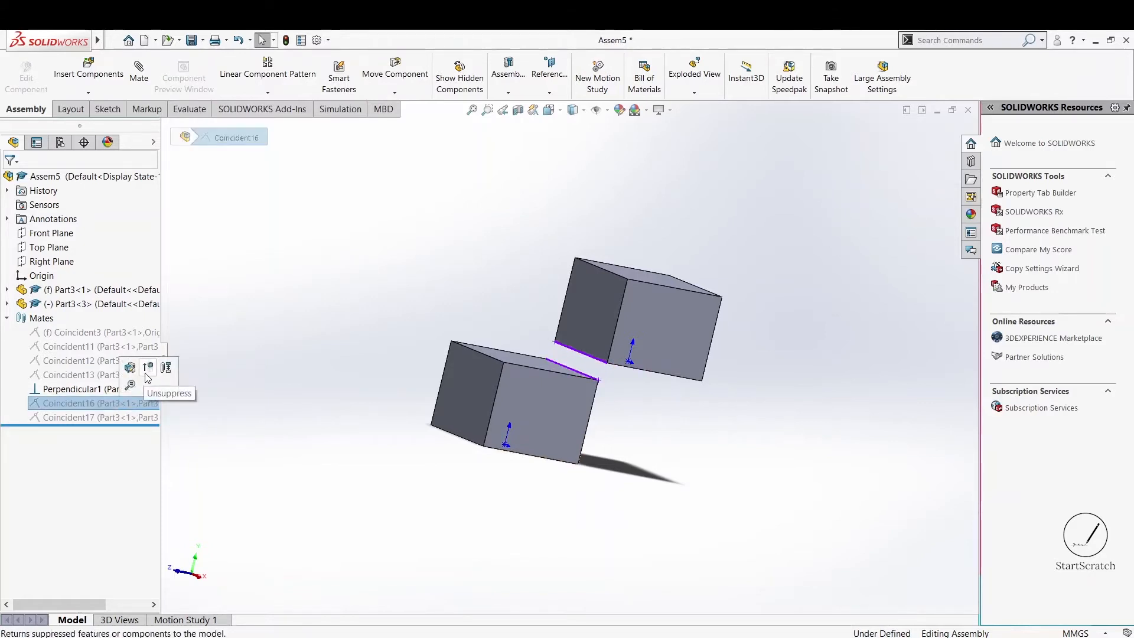
{"action": "left_click", "coordinate": [147, 369]}
{"action": "right_click", "coordinate": [96, 406]}
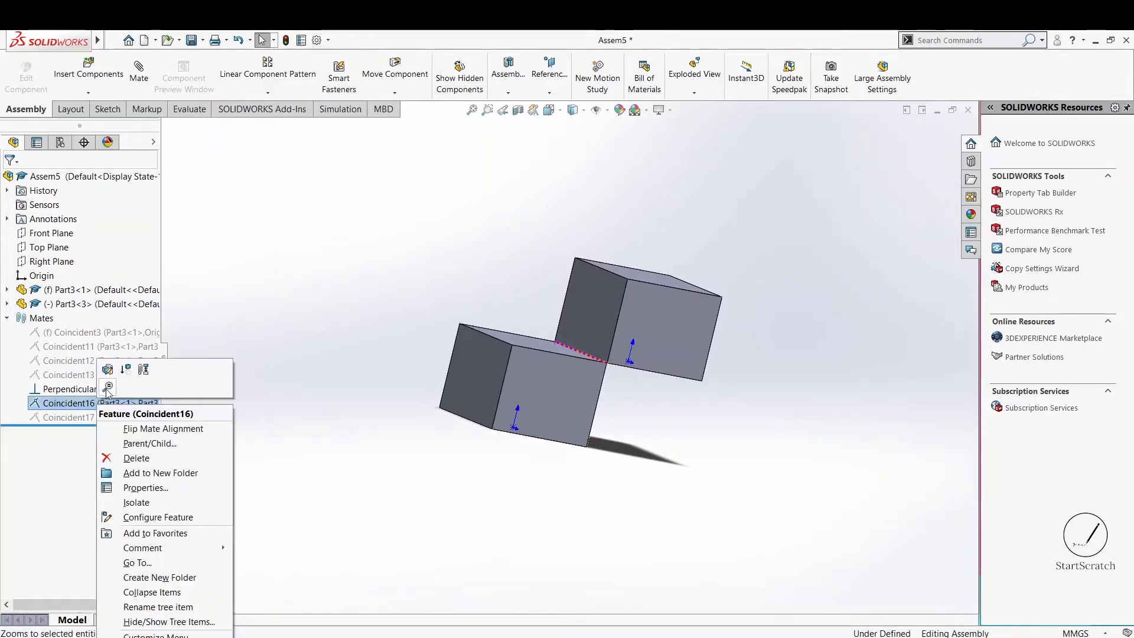
{"action": "left_click", "coordinate": [108, 369]}
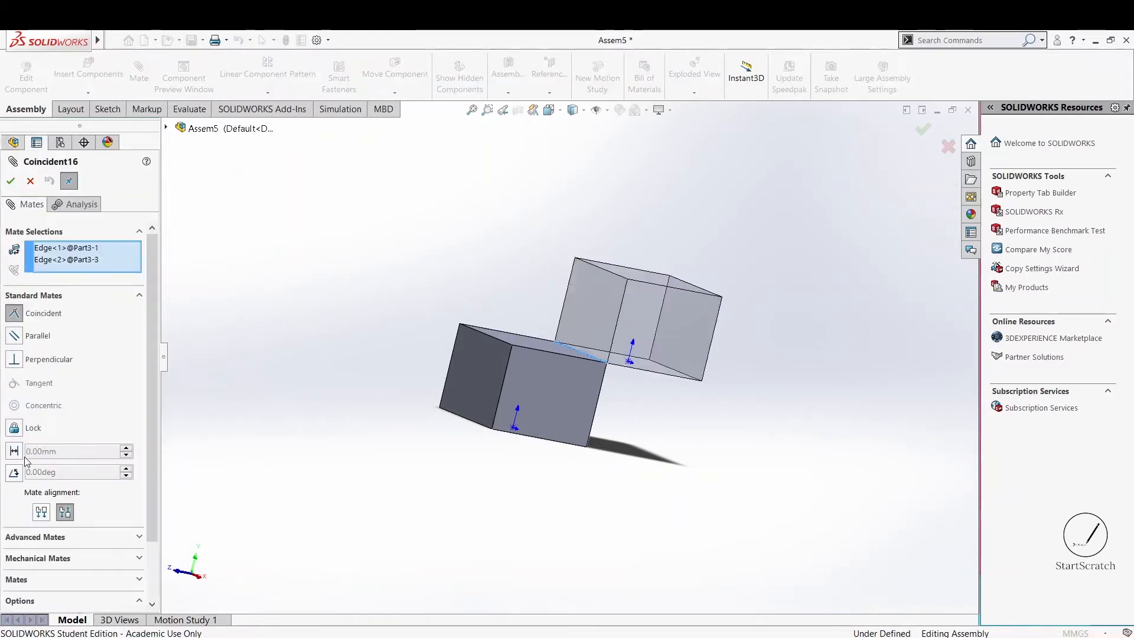
{"action": "left_click", "coordinate": [14, 451]}
{"action": "type", "text": "50"}
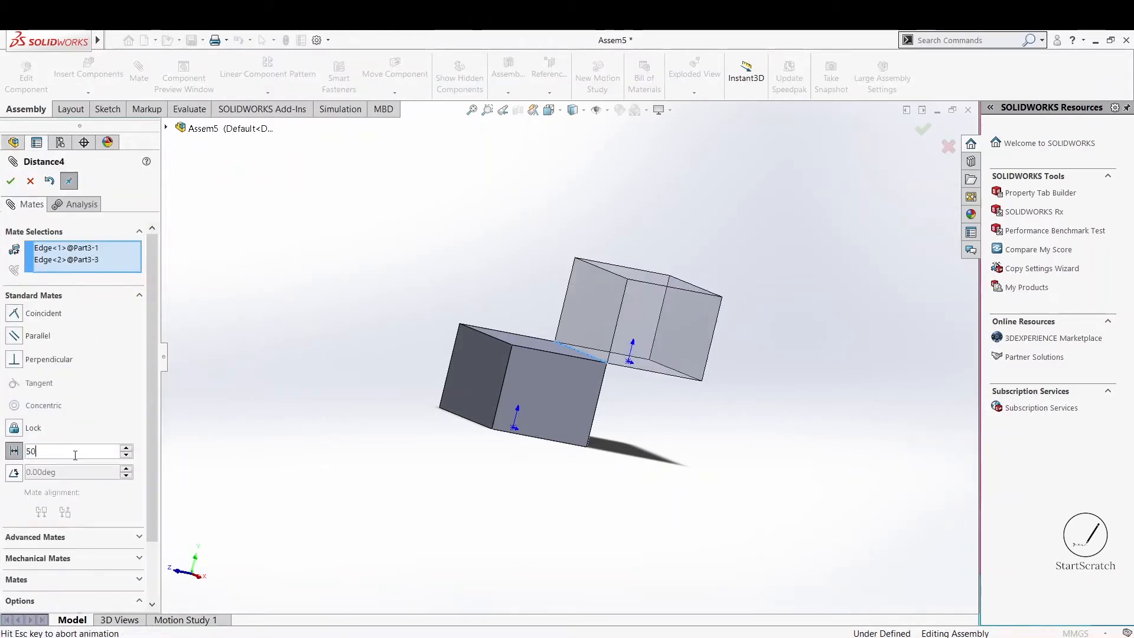
{"action": "key", "text": "Return"}
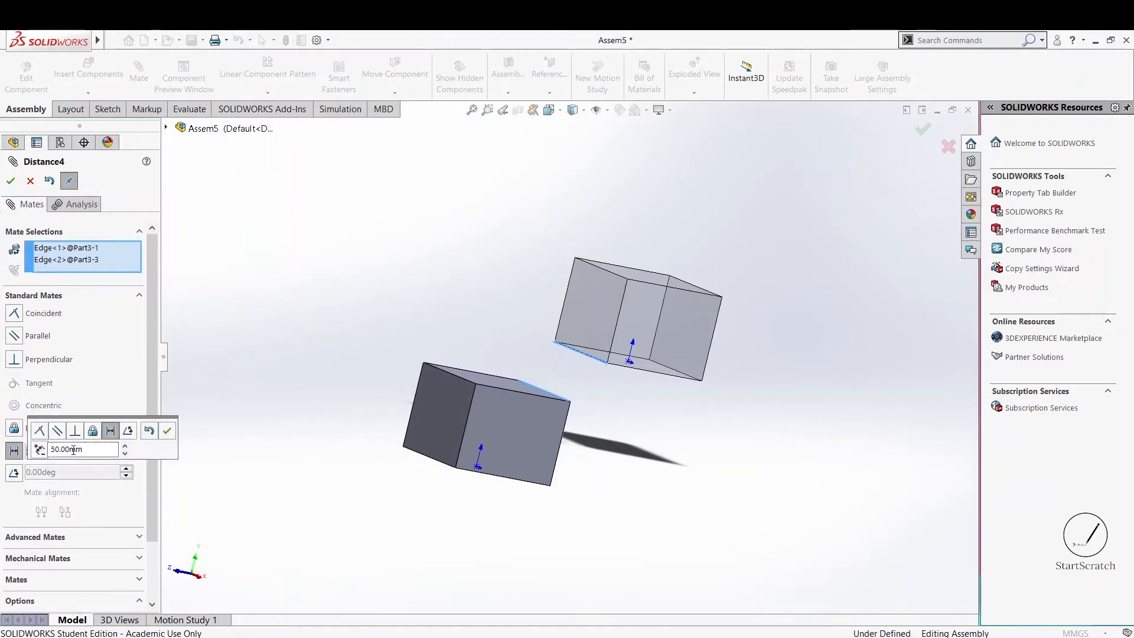
{"action": "left_click", "coordinate": [168, 436]}
{"action": "middle_click_drag", "start_coordinate": [622, 442], "coordinate": [480, 426]}
{"action": "left_click", "coordinate": [32, 185]}
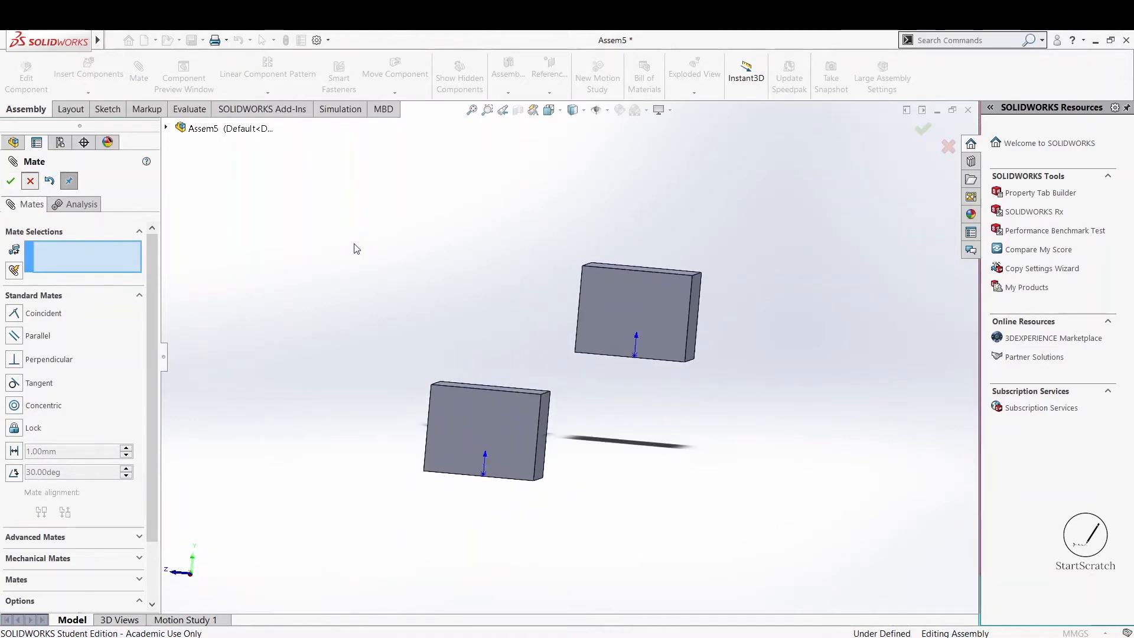
{"action": "middle_click_drag", "start_coordinate": [404, 276], "coordinate": [435, 354]}
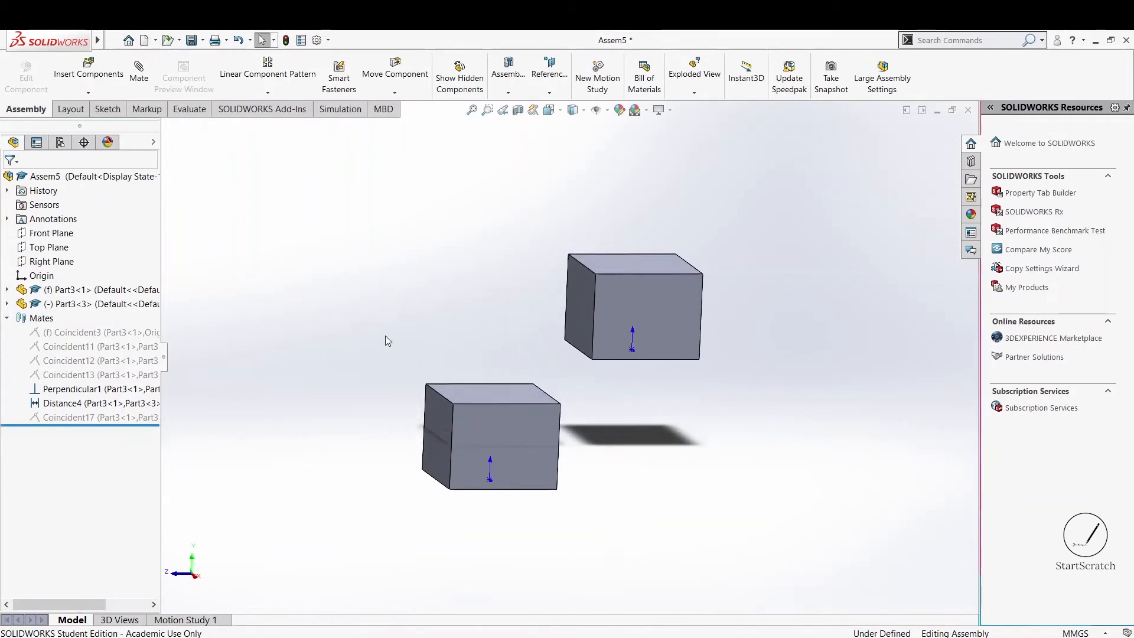
Insert the cylindrical Part1 into the assembly beside the lower block
{"action": "left_click", "coordinate": [91, 72]}
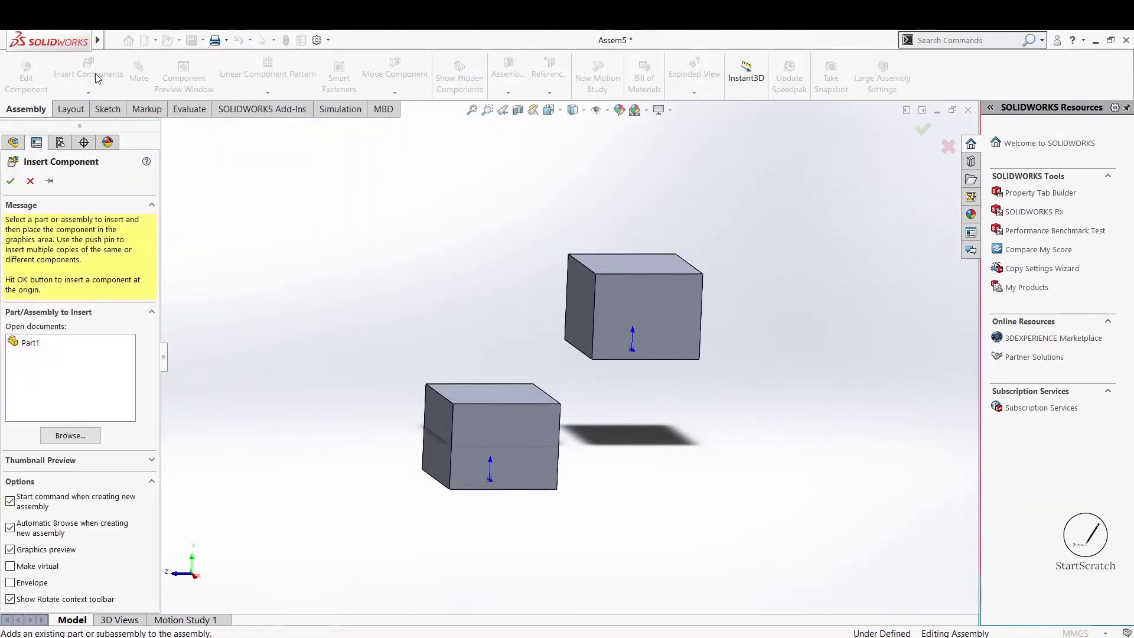
{"action": "left_click", "coordinate": [59, 344]}
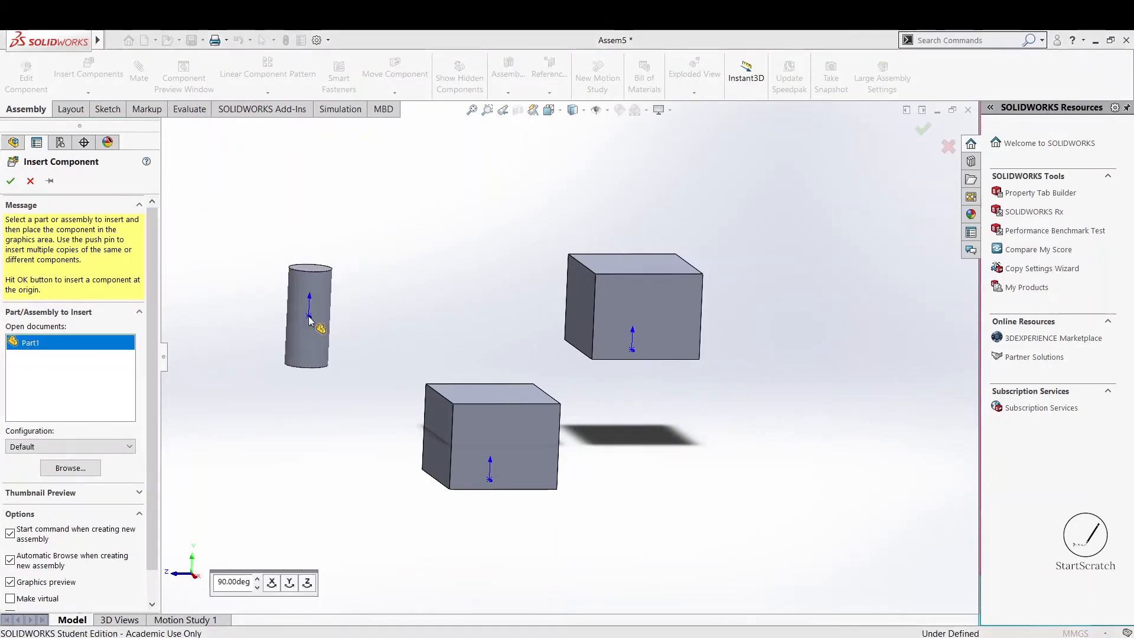
{"action": "left_click", "coordinate": [356, 391]}
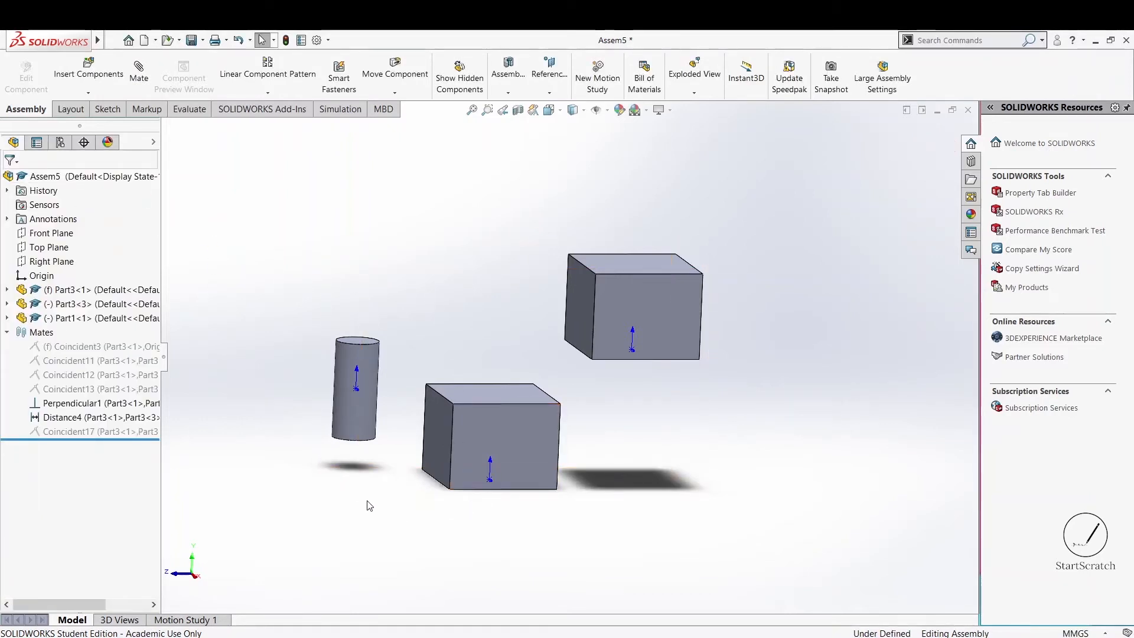
{"action": "key", "text": "f"}
{"action": "key", "text": "ctrl+7"}
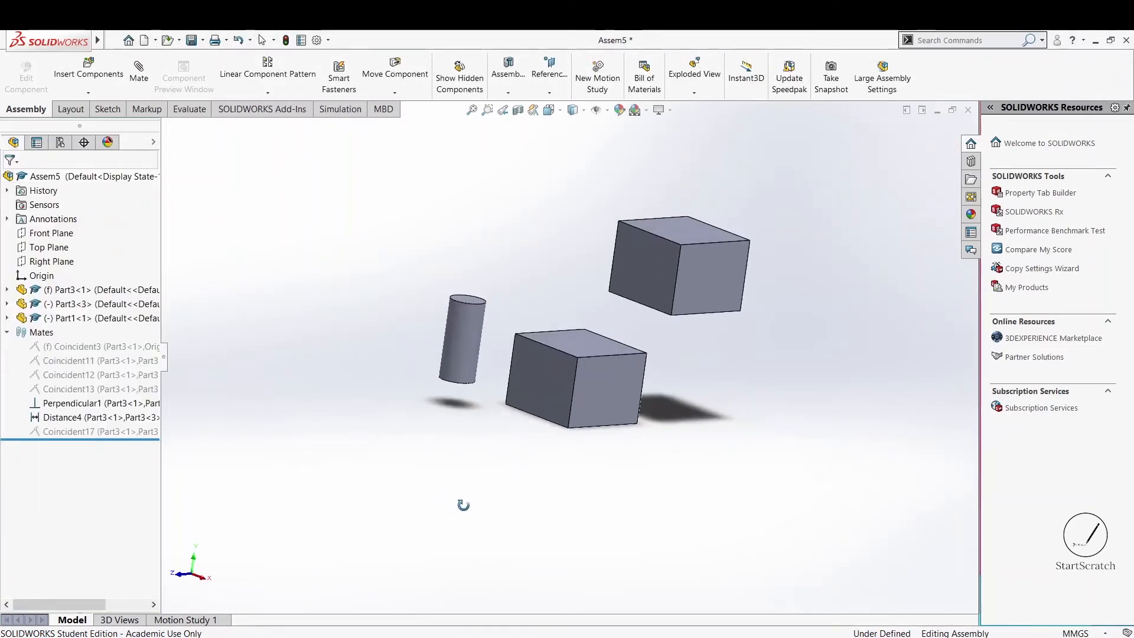
Add an anti-aligned Tangent mate between the lower block's side face and the cylinder's curved face, keeping the cylinder outside the block
{"action": "left_click", "coordinate": [140, 77]}
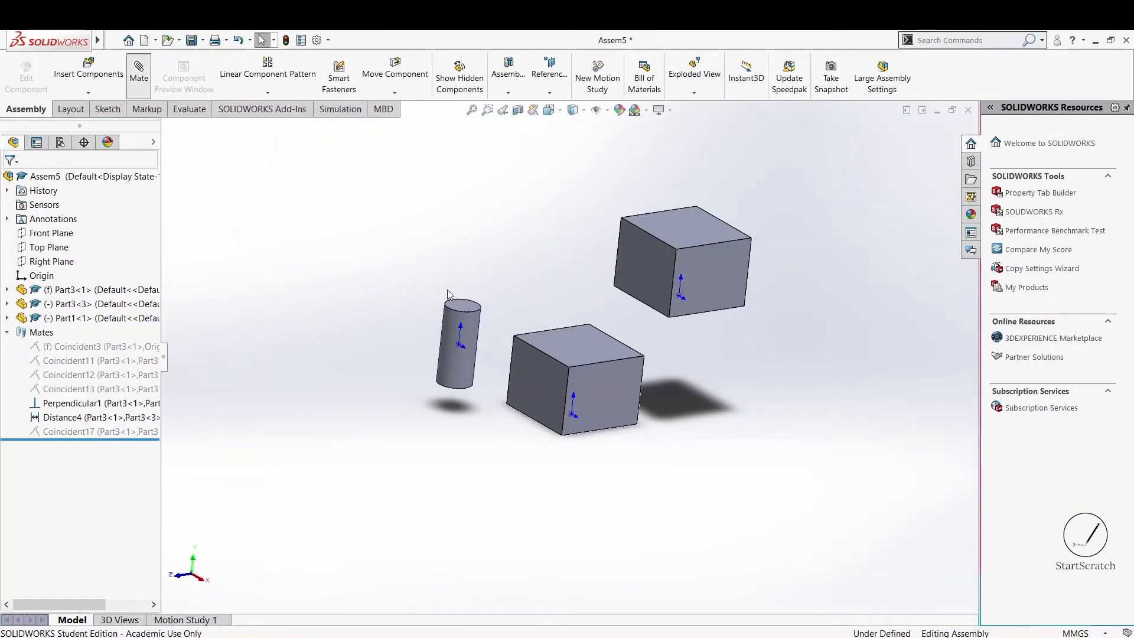
{"action": "left_click", "coordinate": [540, 374]}
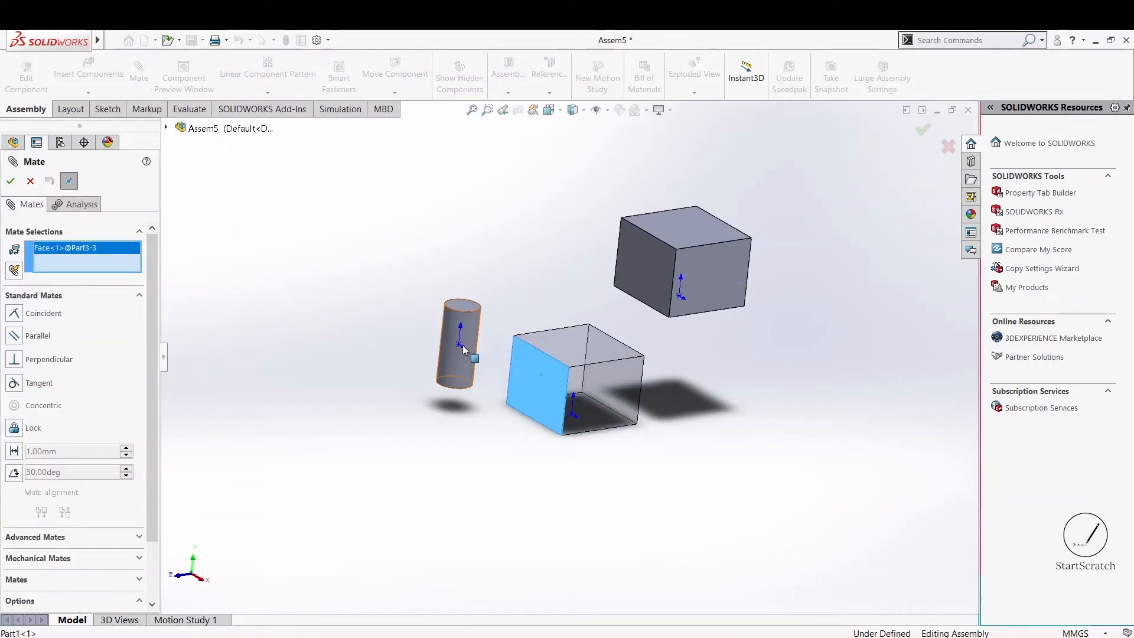
{"action": "left_click", "coordinate": [470, 332]}
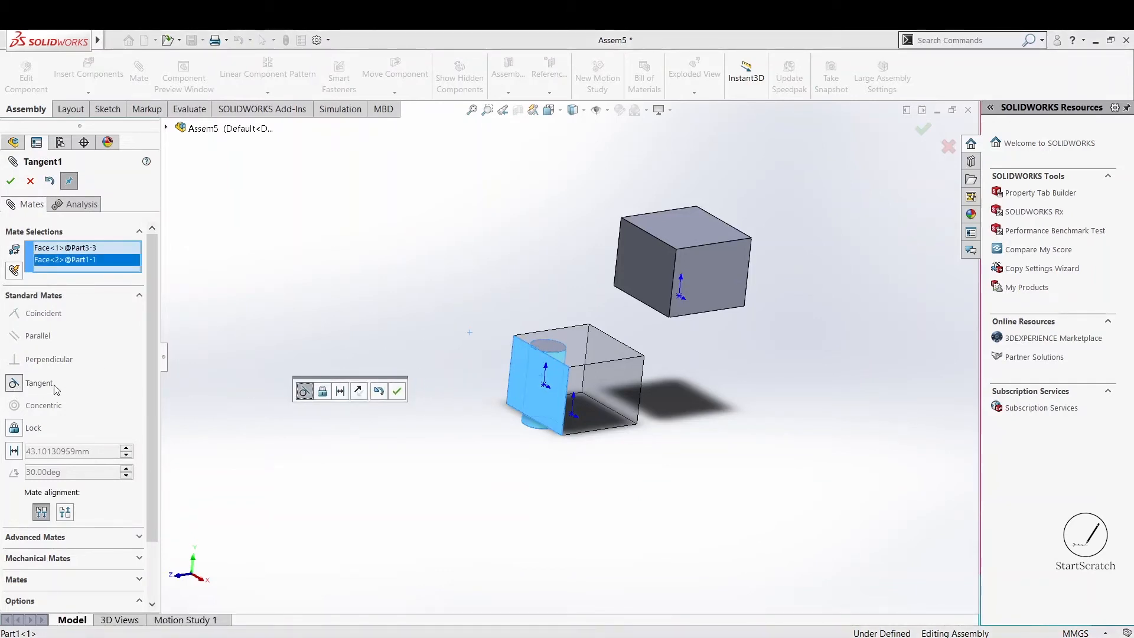
{"action": "left_click", "coordinate": [65, 512]}
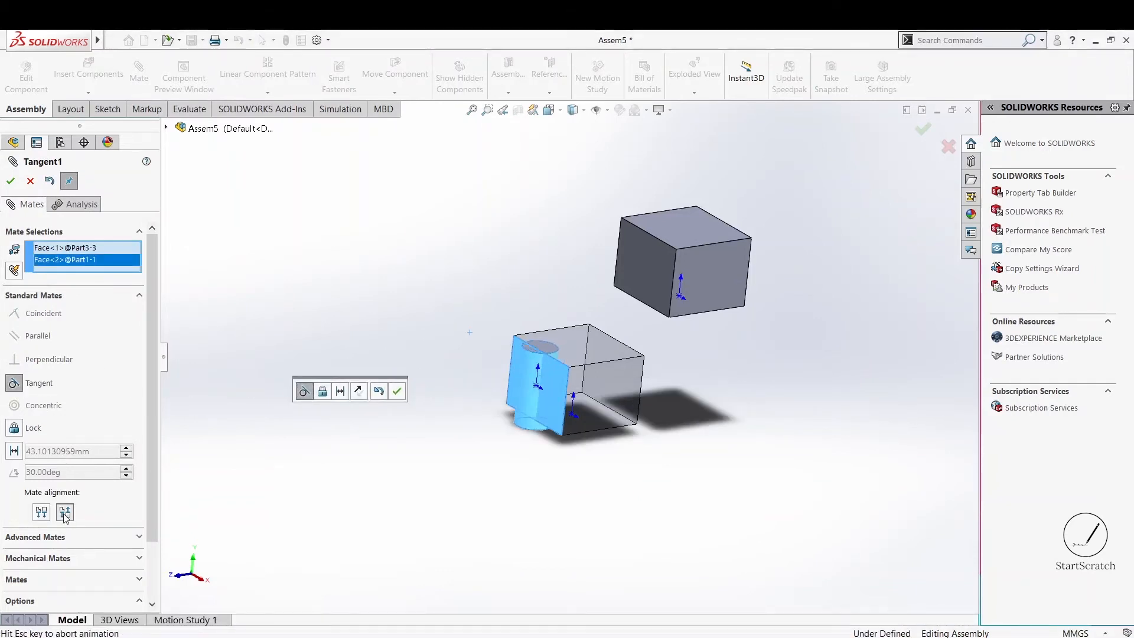
{"action": "middle_click_drag", "start_coordinate": [580, 494], "coordinate": [569, 516]}
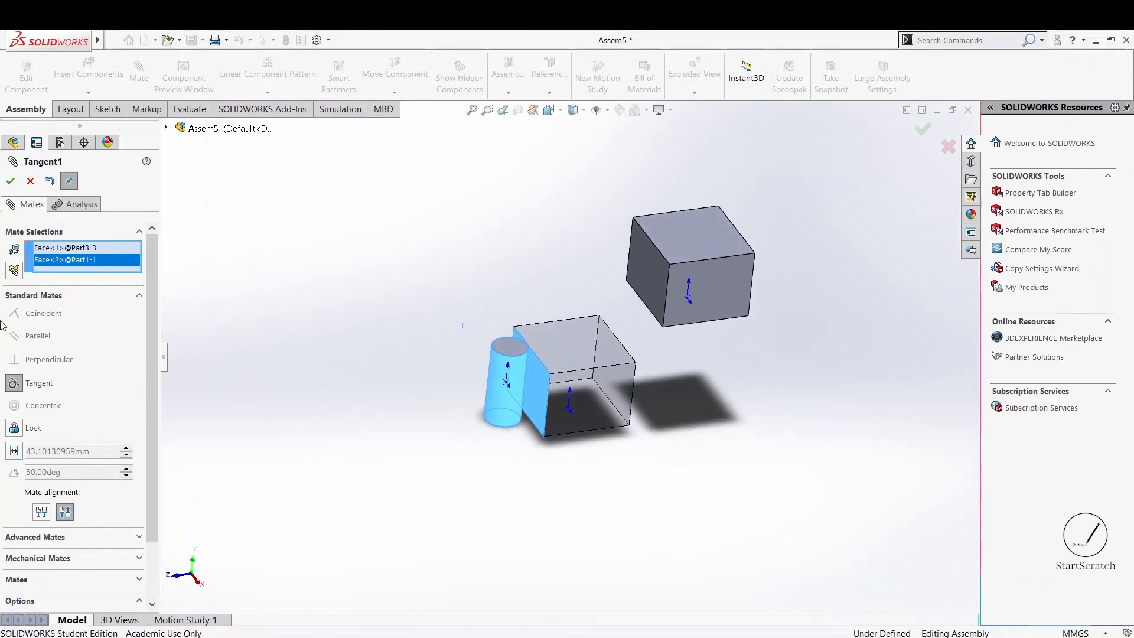
{"action": "left_click", "coordinate": [10, 181]}
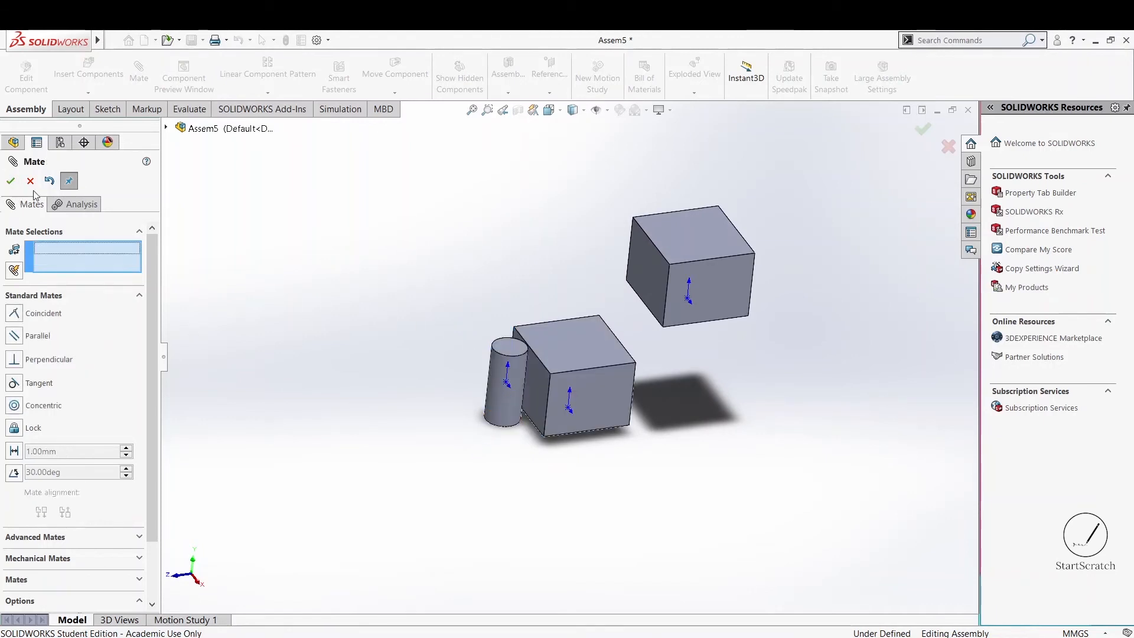
Define a Distance mate of 15 mm between the top face of the lower block and the top face of the cylinder
{"action": "mouse_move", "coordinate": [360, 311]}
{"action": "middle_mouse_down"}
{"action": "mouse_move", "coordinate": [420, 177]}
{"action": "mouse_move", "coordinate": [399, 202]}
{"action": "mouse_move", "coordinate": [260, 205]}
{"action": "mouse_move", "coordinate": [352, 205]}
{"action": "mouse_move", "coordinate": [423, 228]}
{"action": "mouse_move", "coordinate": [313, 277]}
{"action": "mouse_move", "coordinate": [354, 332]}
{"action": "middle_mouse_up"}
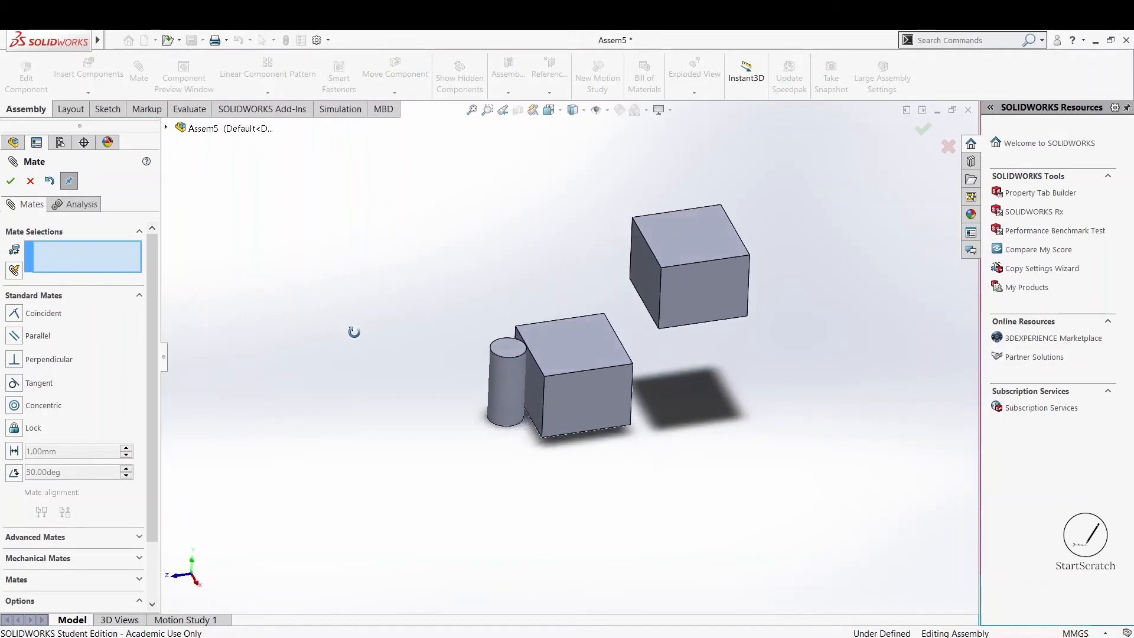
{"action": "left_click", "coordinate": [550, 345]}
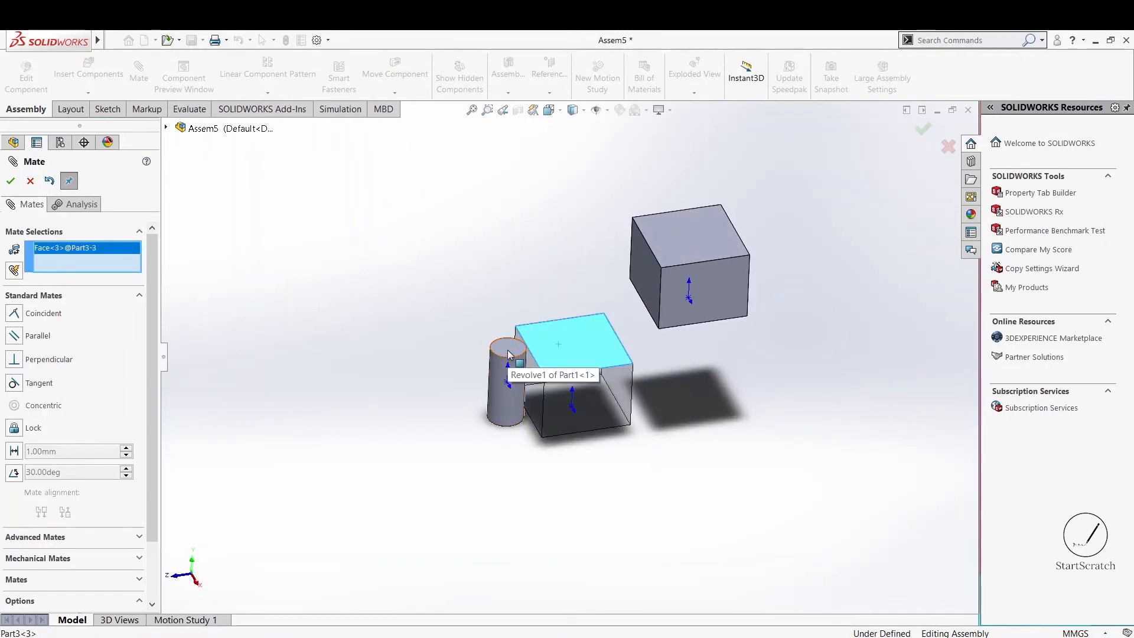
{"action": "left_click", "coordinate": [509, 355]}
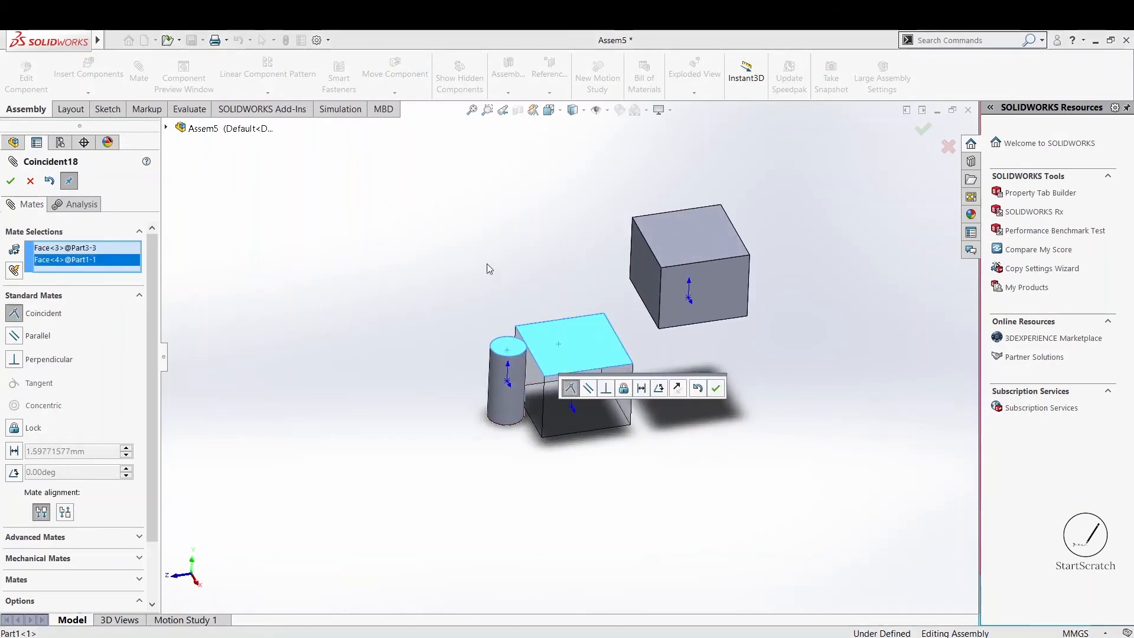
{"action": "scroll", "coordinate": [487, 263], "scroll_direction": "down", "scroll_amount": 2}
{"action": "middle_click_drag", "start_coordinate": [506, 299], "coordinate": [412, 307]}
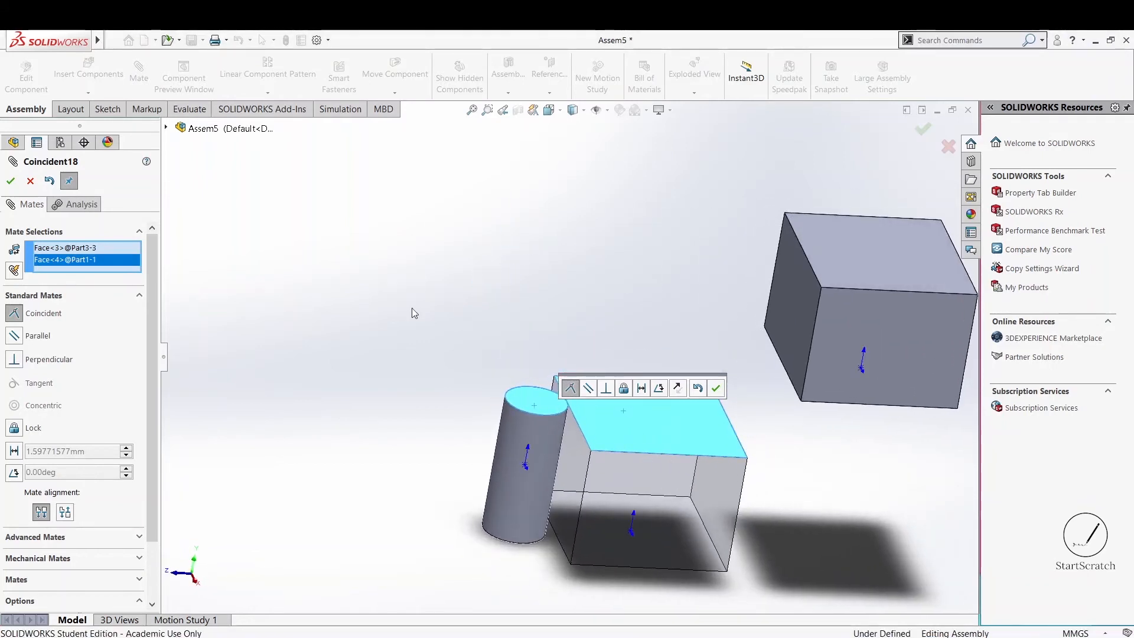
{"action": "left_click", "coordinate": [13, 451]}
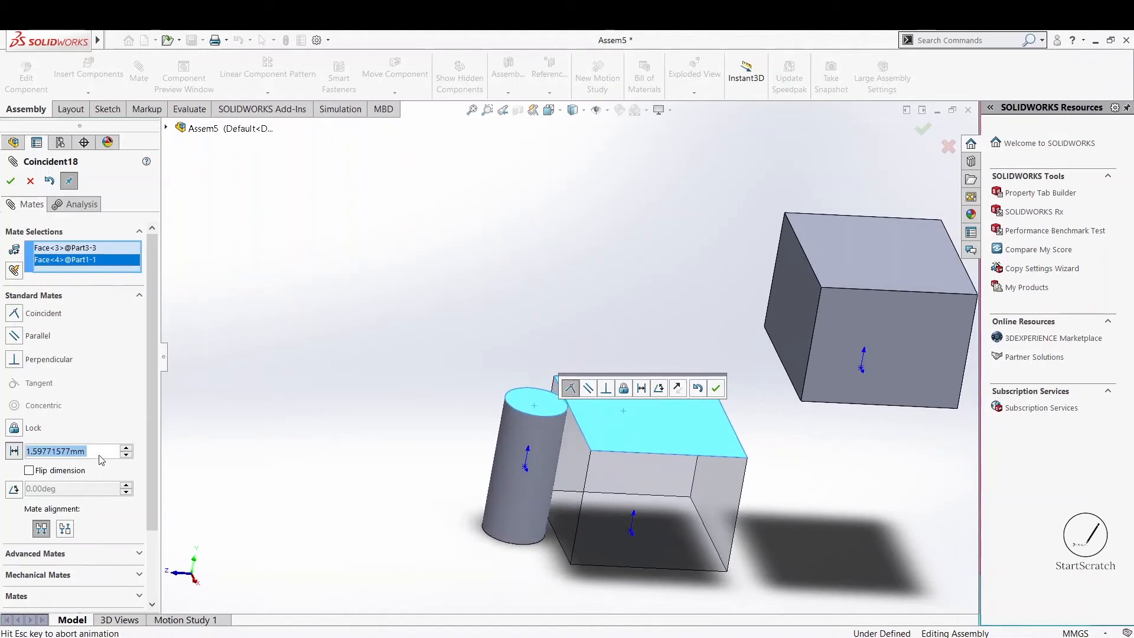
{"action": "type", "text": "15"}
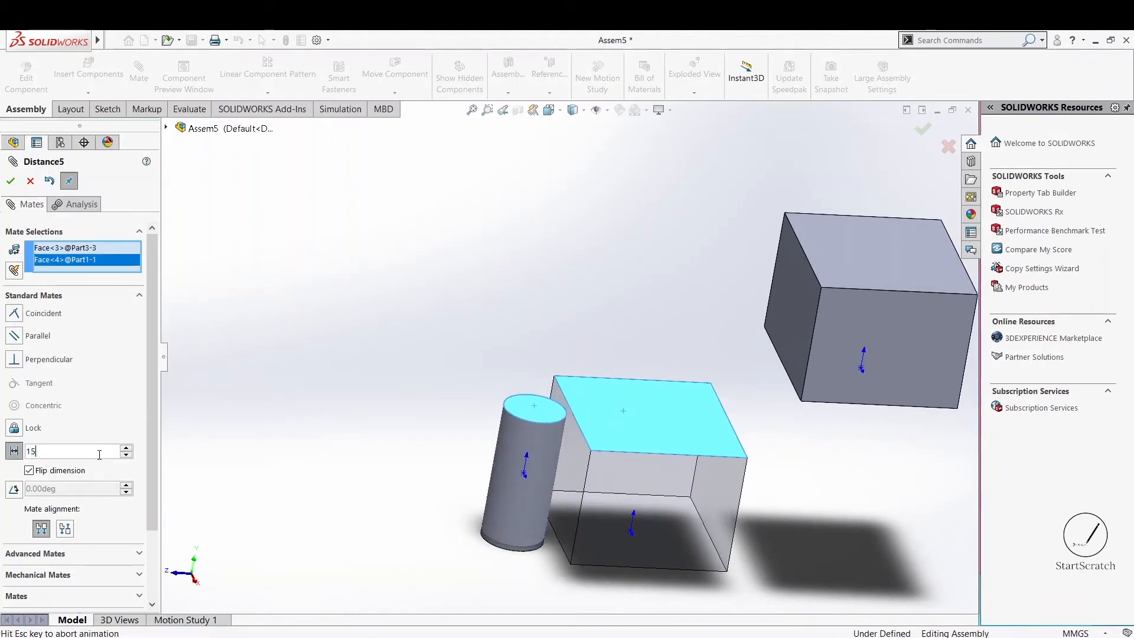
{"action": "key", "text": "Return"}
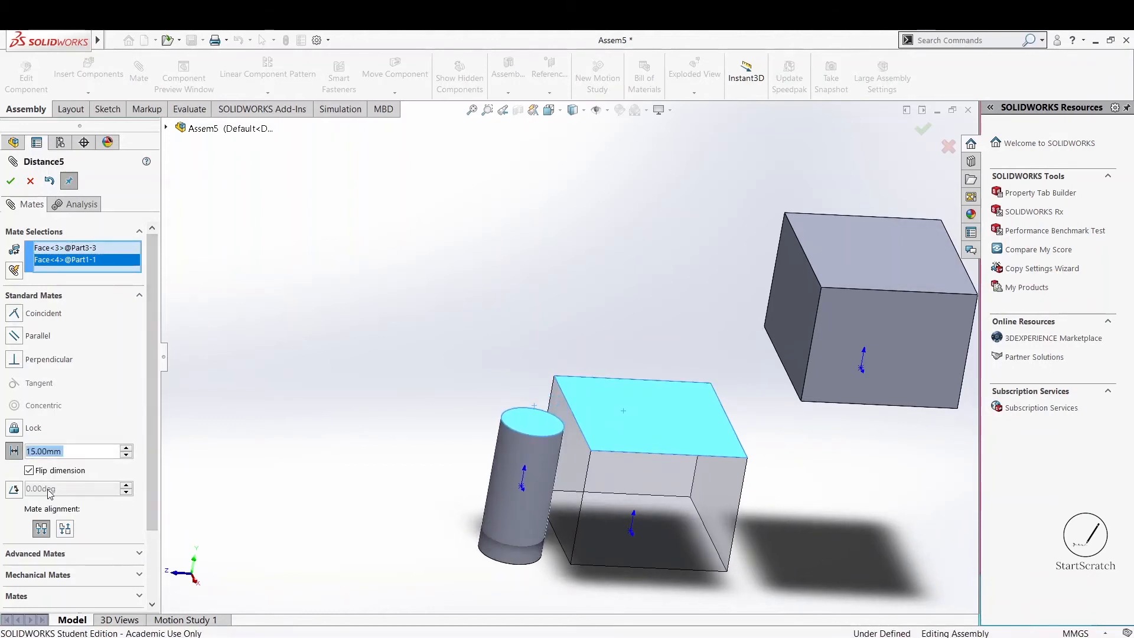
Reverse the distance direction to place the cylinder's top above the block's top, and finish the mate
{"action": "left_click", "coordinate": [29, 471]}
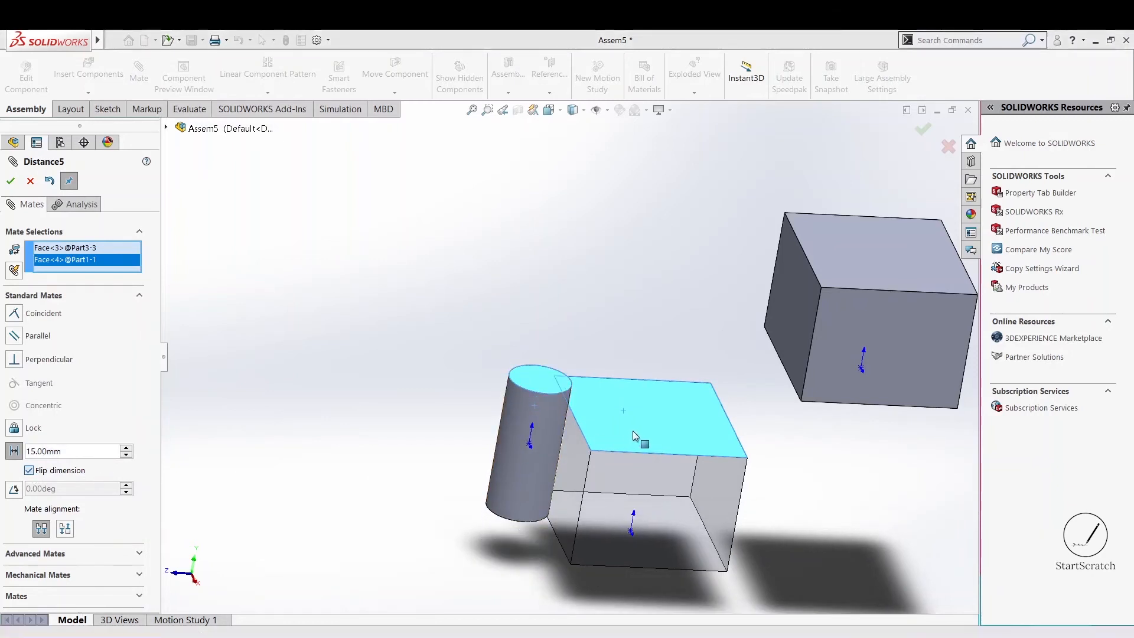
{"action": "middle_click_drag", "start_coordinate": [258, 451], "coordinate": [246, 368]}
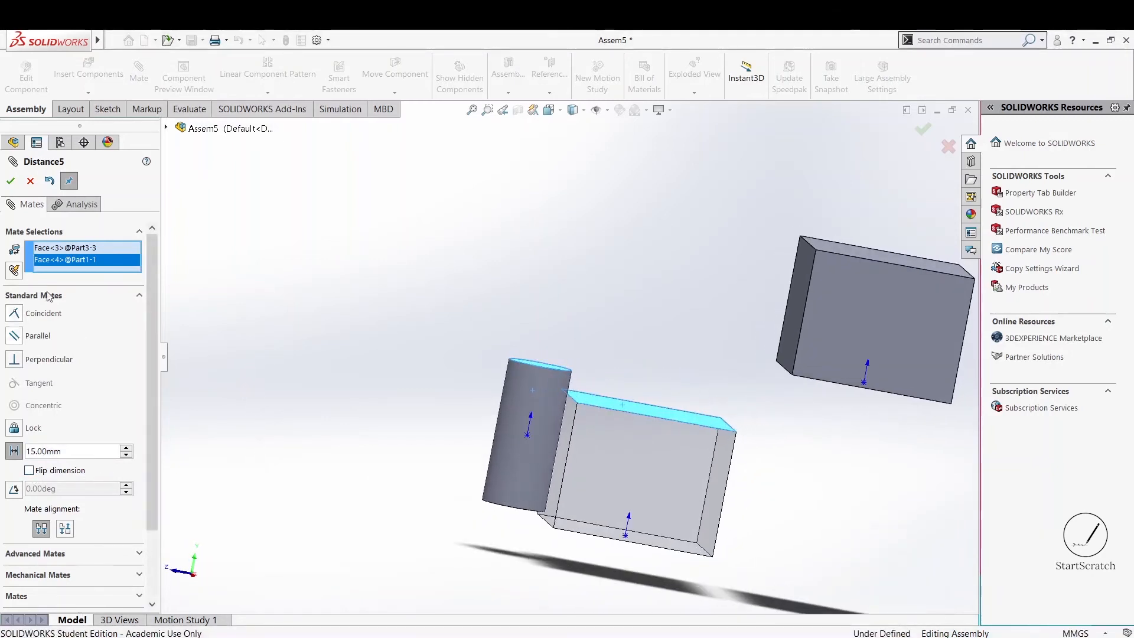
{"action": "left_click", "coordinate": [10, 184]}
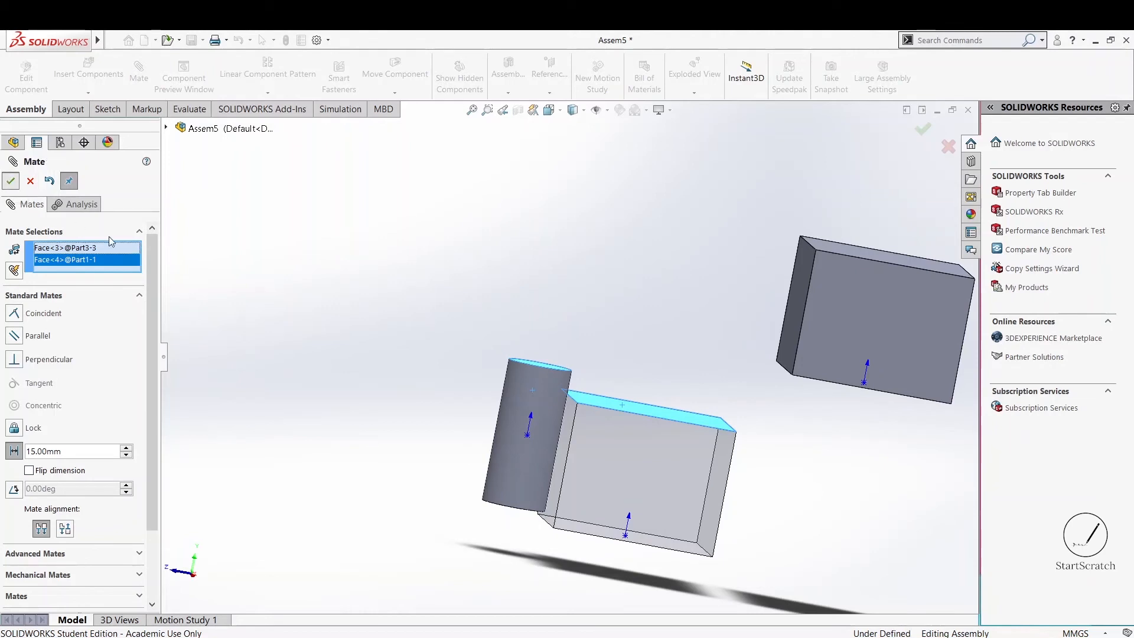
{"action": "left_click", "coordinate": [30, 181]}
{"action": "middle_click_drag", "start_coordinate": [467, 281], "coordinate": [530, 354]}
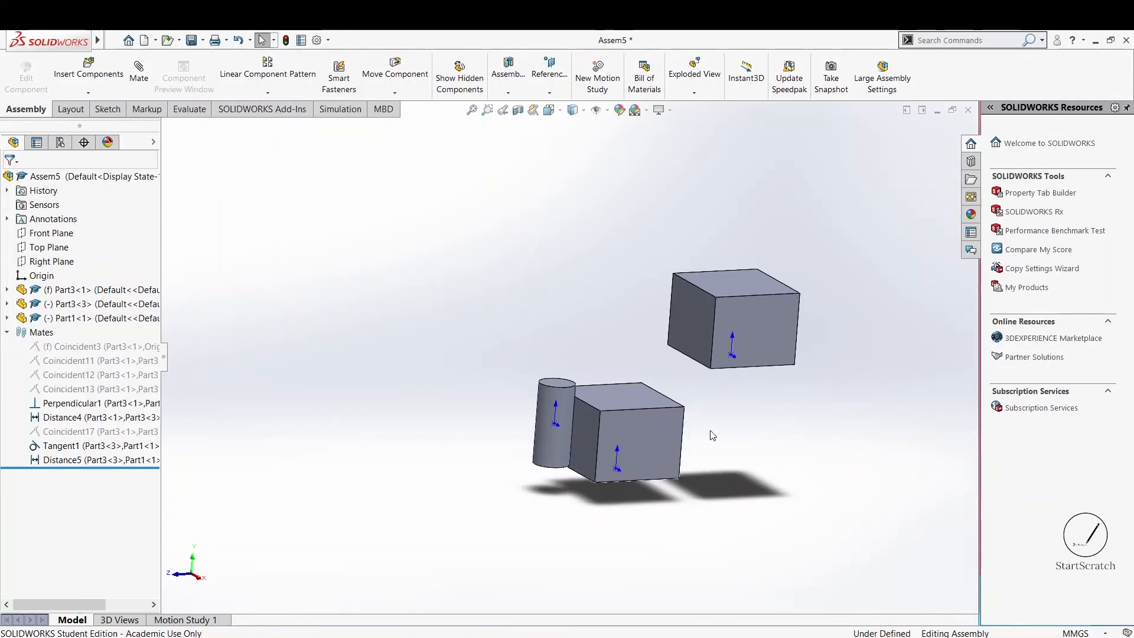